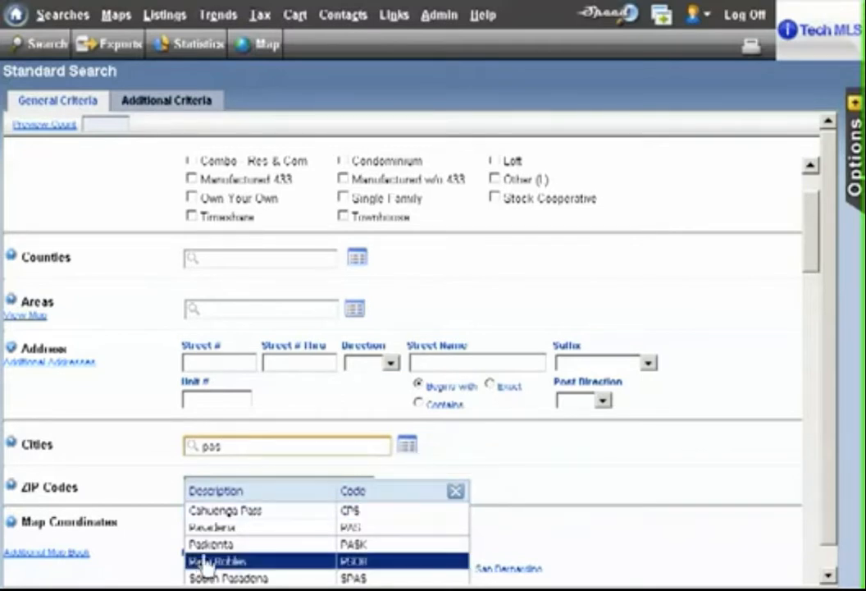
# Limit the search to the city of Pasadena with a maximum price of 300,000 and preview the listing count.
pyautogui.click(222, 528)
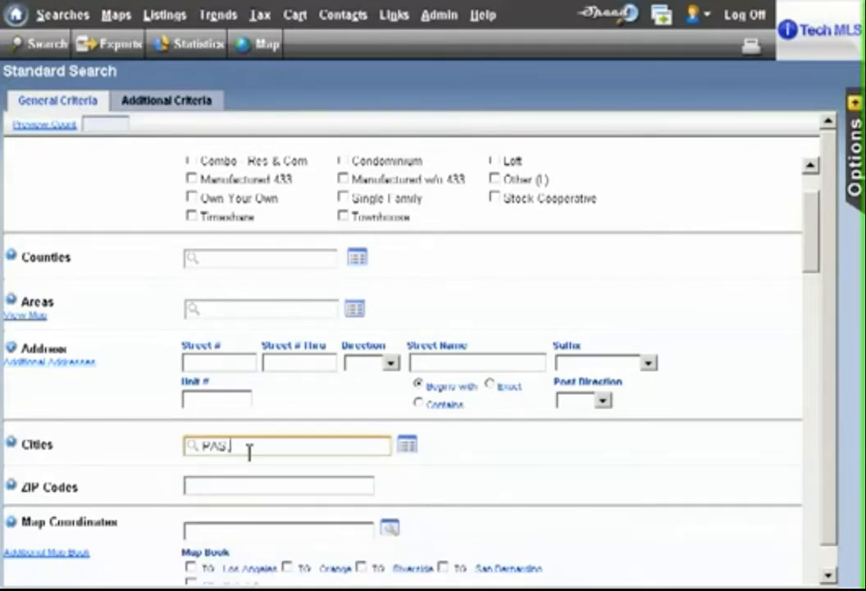
pyautogui.scroll(-3, 329, 451)
pyautogui.scroll(-7, 329, 450)
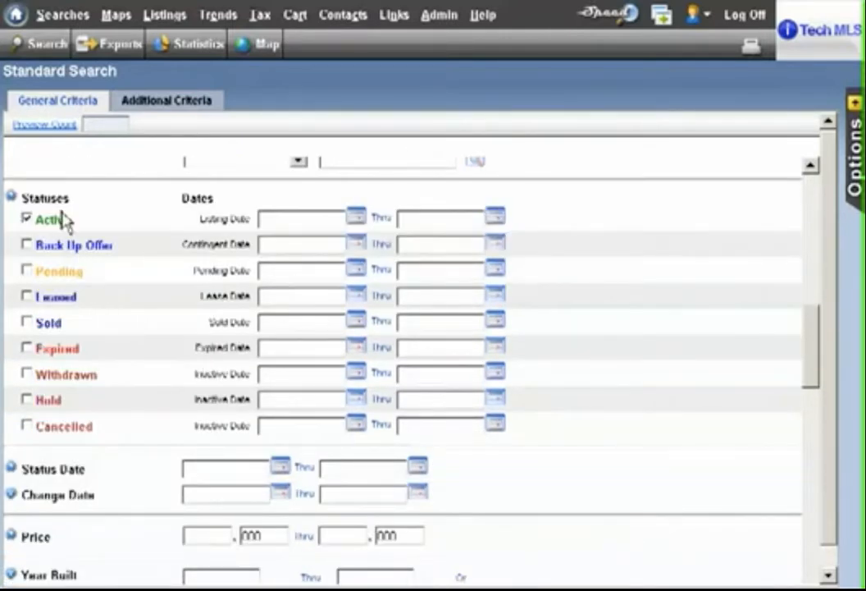
pyautogui.click(336, 535)
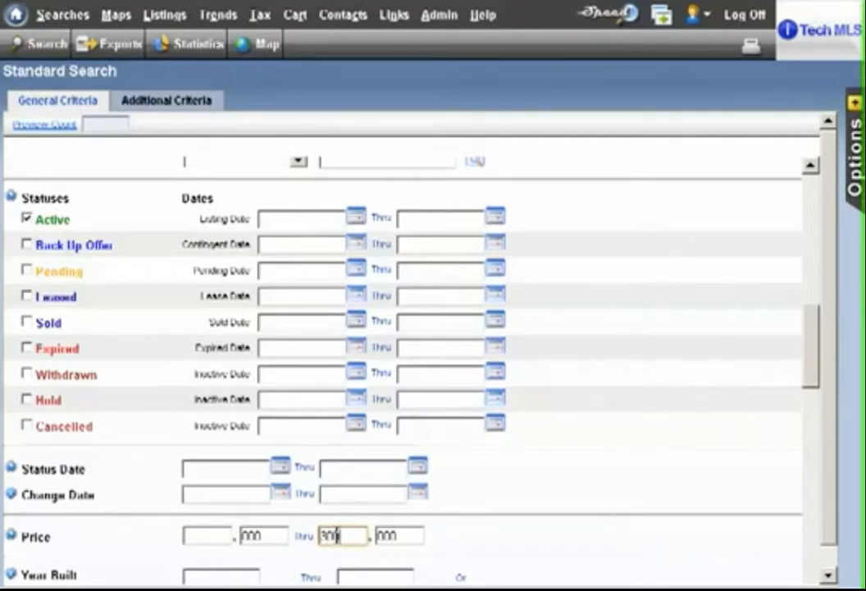
pyautogui.click(44, 127)
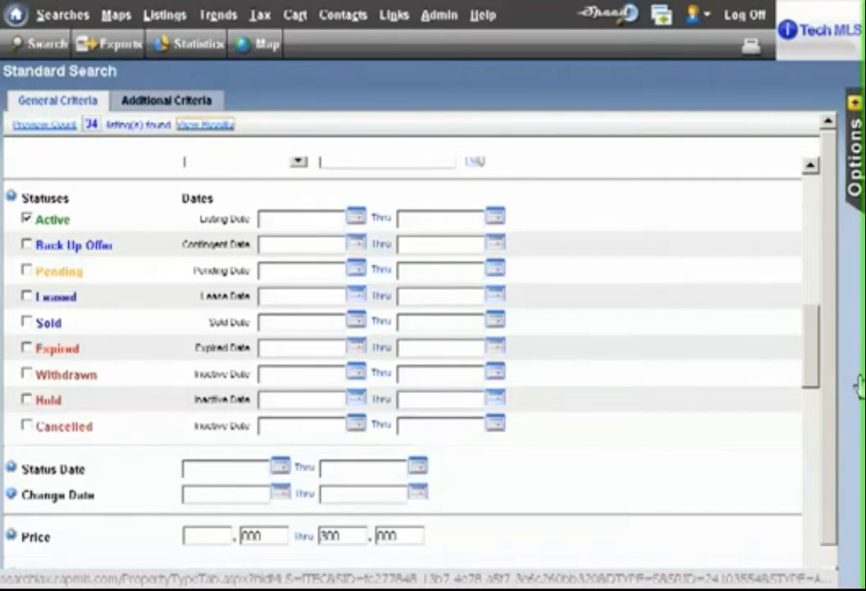
# Save the current criteria as a saved search named "Pas Res >$300k" and collapse the save options.
pyautogui.click(860, 415)
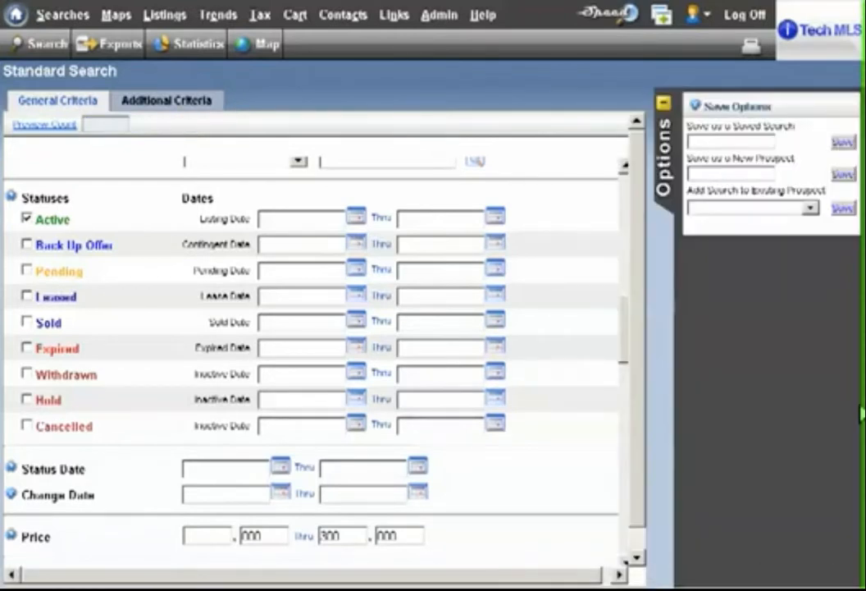
pyautogui.click(716, 142)
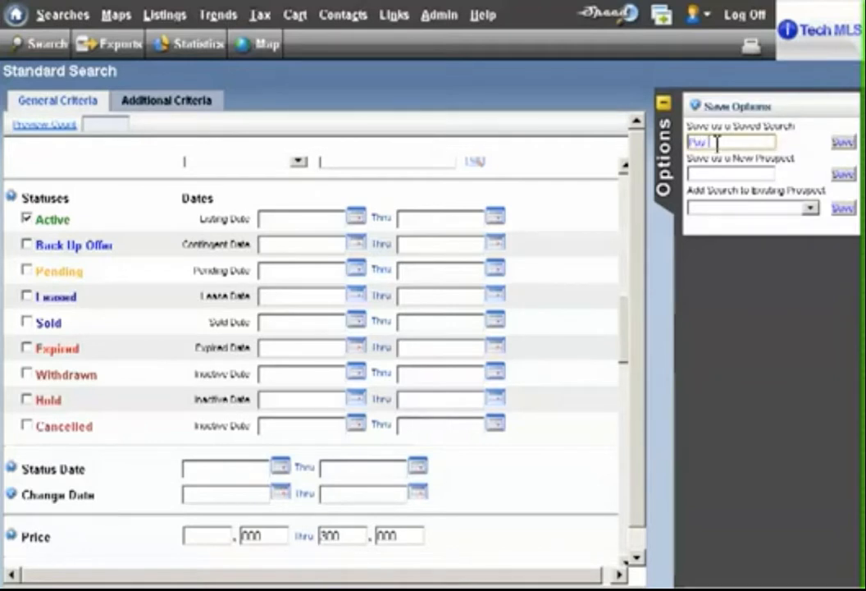
pyautogui.write('Pas Res <$300k')
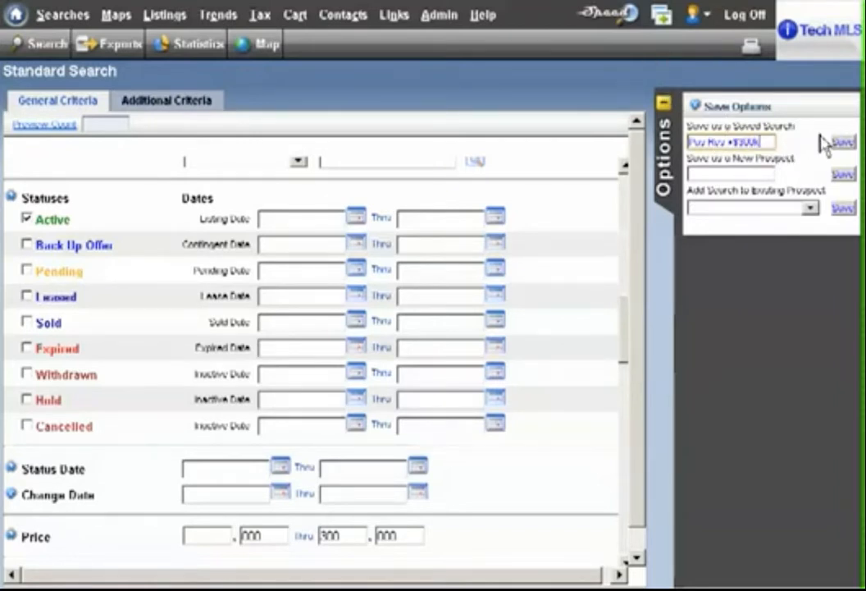
pyautogui.click(848, 146)
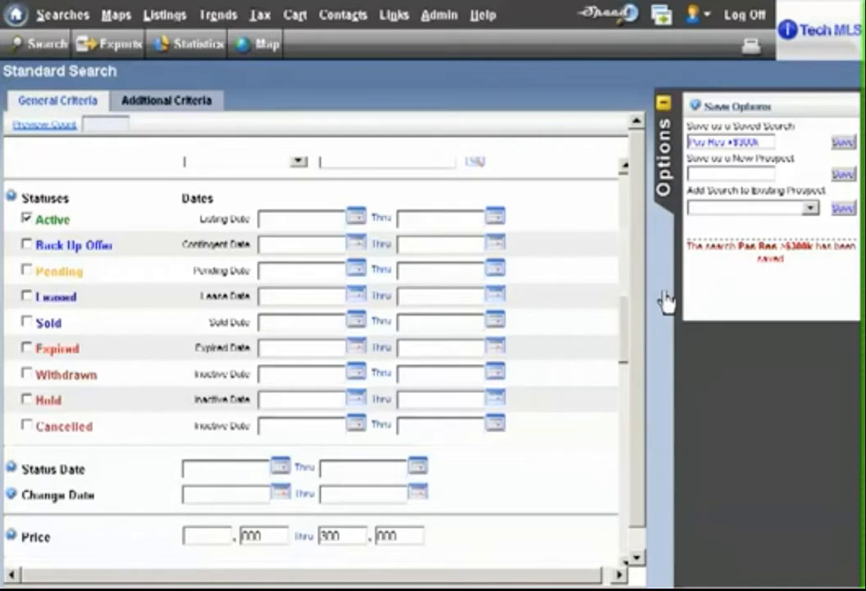
pyautogui.click(663, 294)
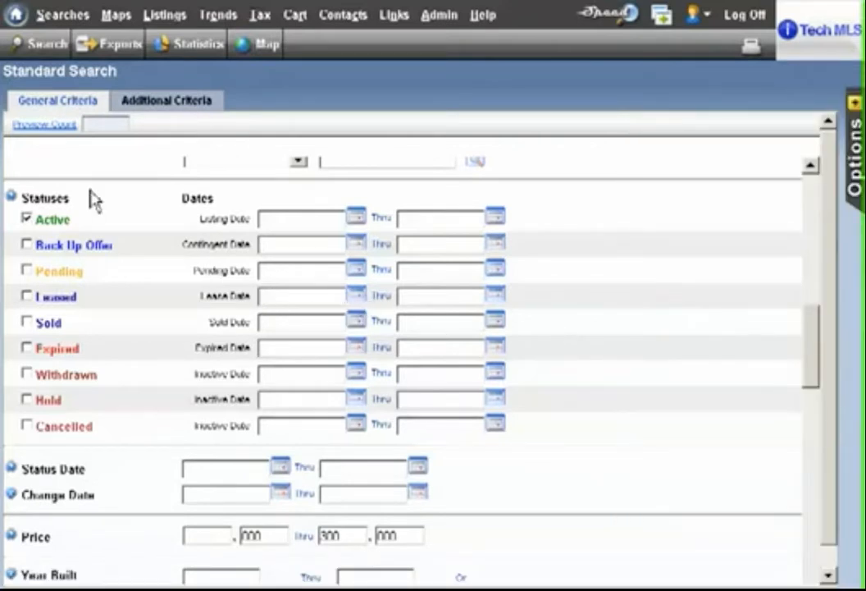
# Run the search with the current residential criteria.
pyautogui.moveTo(80, 21)
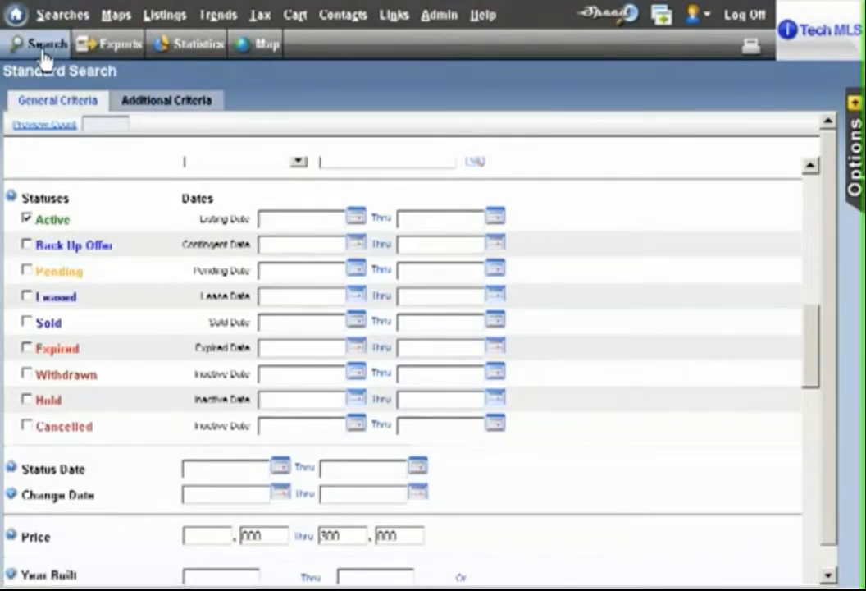
pyautogui.click(42, 51)
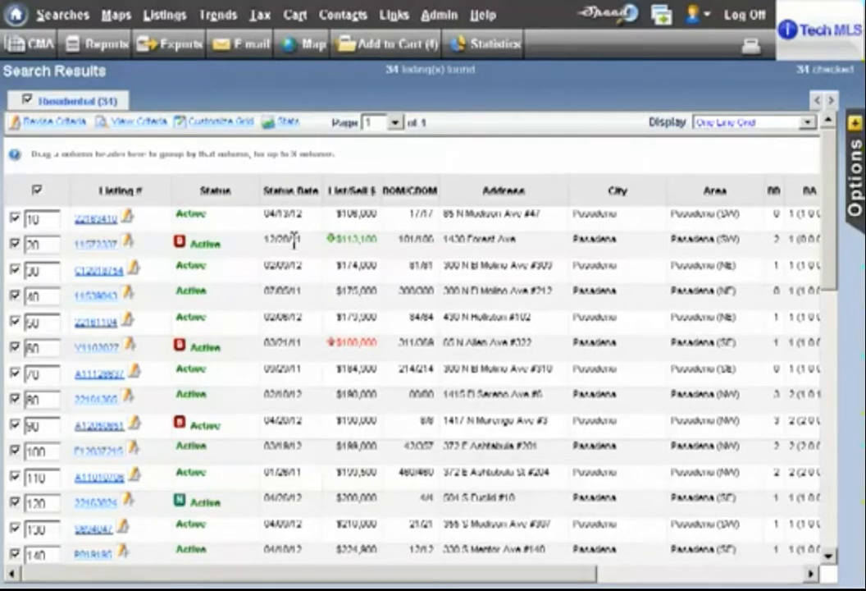
# Look through the one-line results grid, examining the listings' status, price, days on market and area.
pyautogui.scroll(-7, 329, 286)
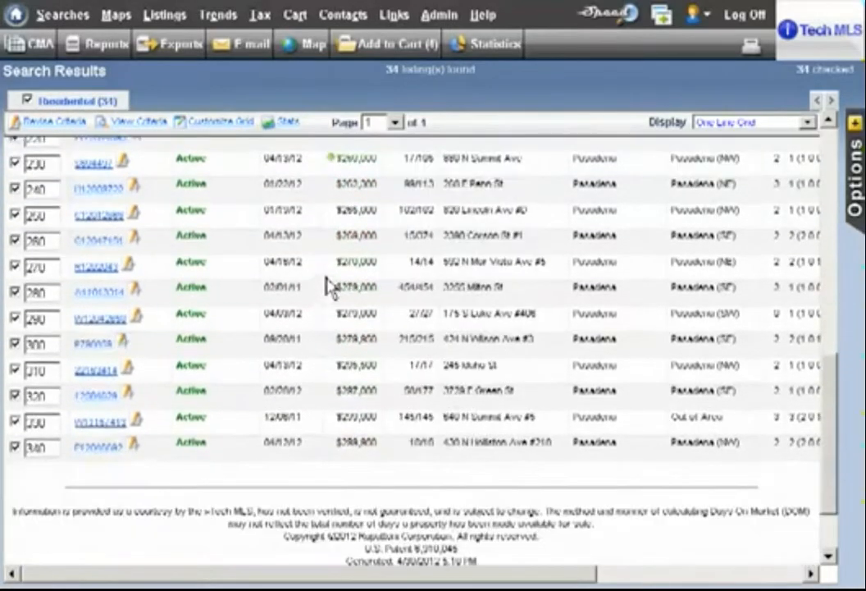
pyautogui.scroll(-2, 328, 286)
pyautogui.scroll(6, 328, 287)
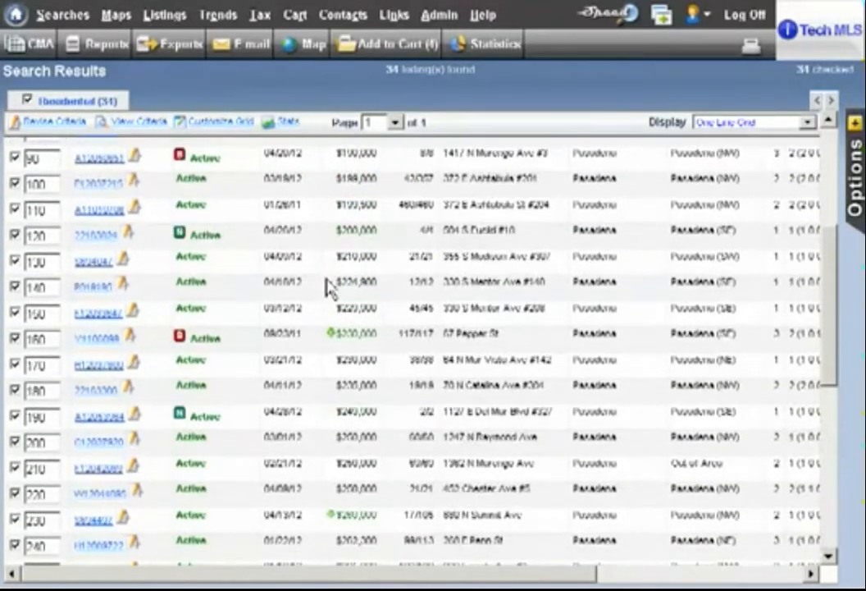
pyautogui.scroll(4, 328, 286)
pyautogui.scroll(-1, 329, 287)
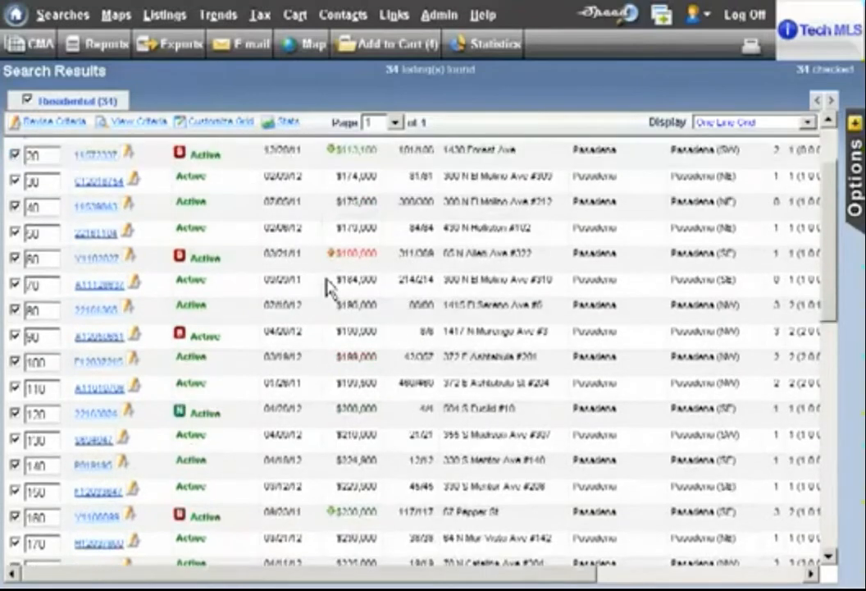
pyautogui.scroll(-2, 328, 287)
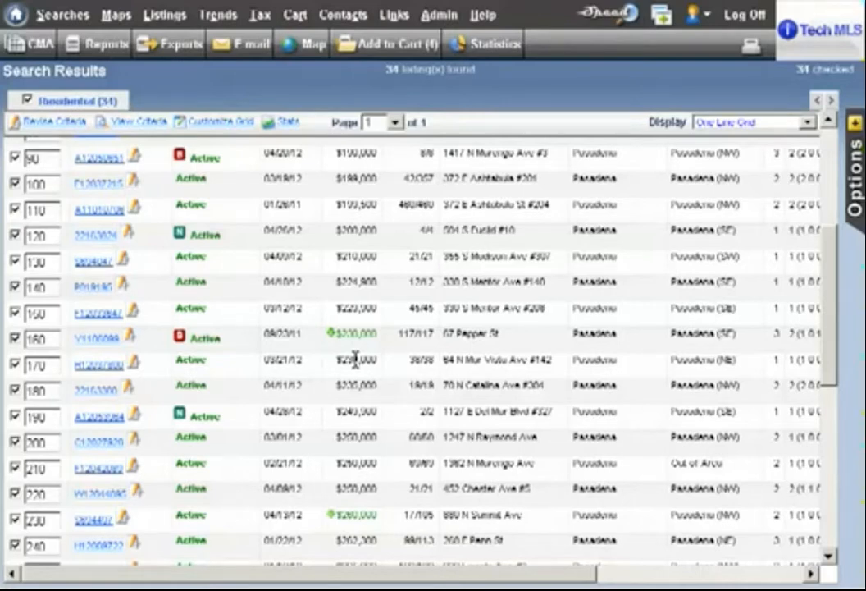
pyautogui.scroll(5, 354, 362)
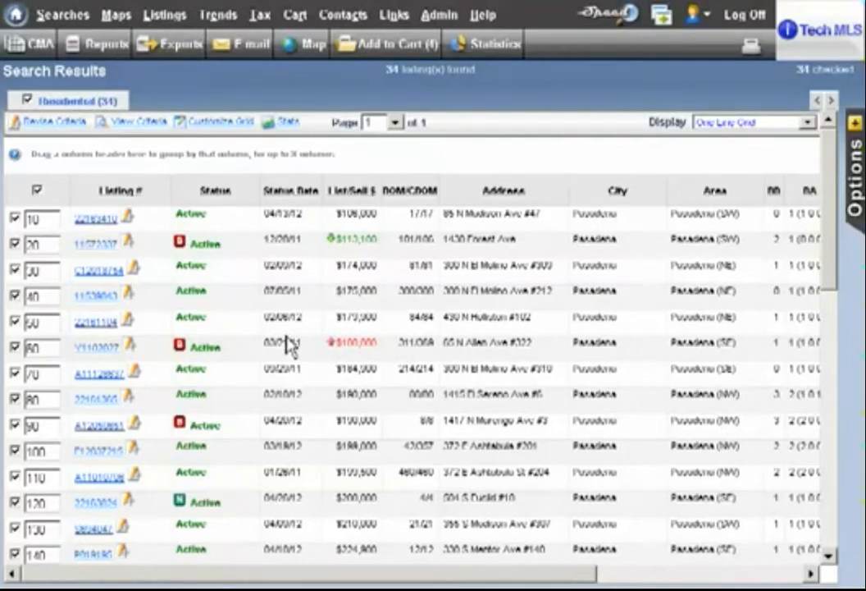
pyautogui.scroll(-7, 289, 346)
pyautogui.scroll(4, 289, 346)
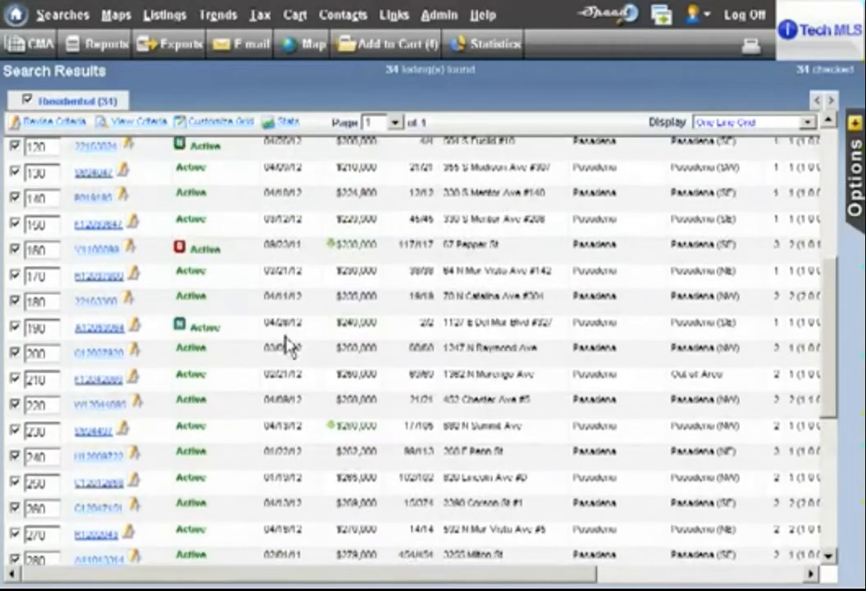
pyautogui.scroll(3, 288, 346)
pyautogui.scroll(2, 289, 346)
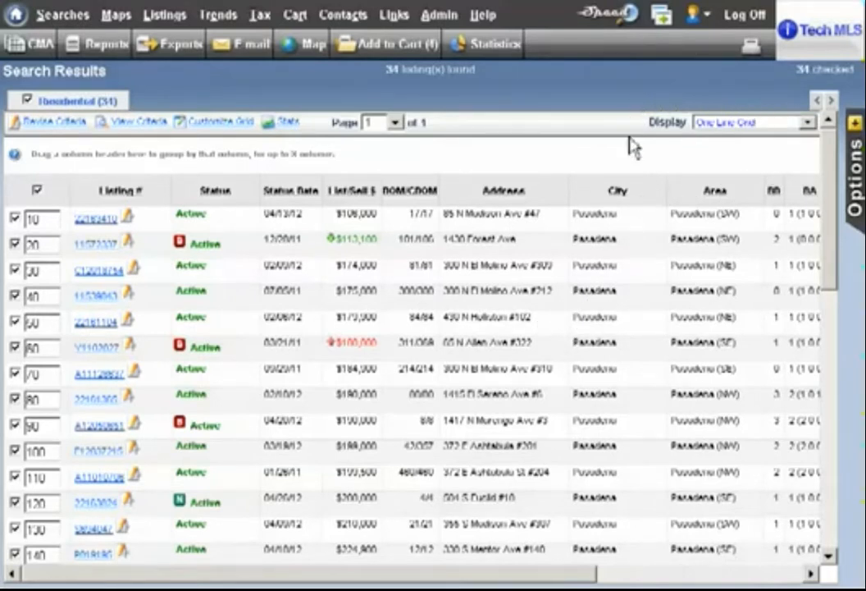
# Change the search results display to Gallery, accepting the loss of the selected sort order.
pyautogui.click(809, 124)
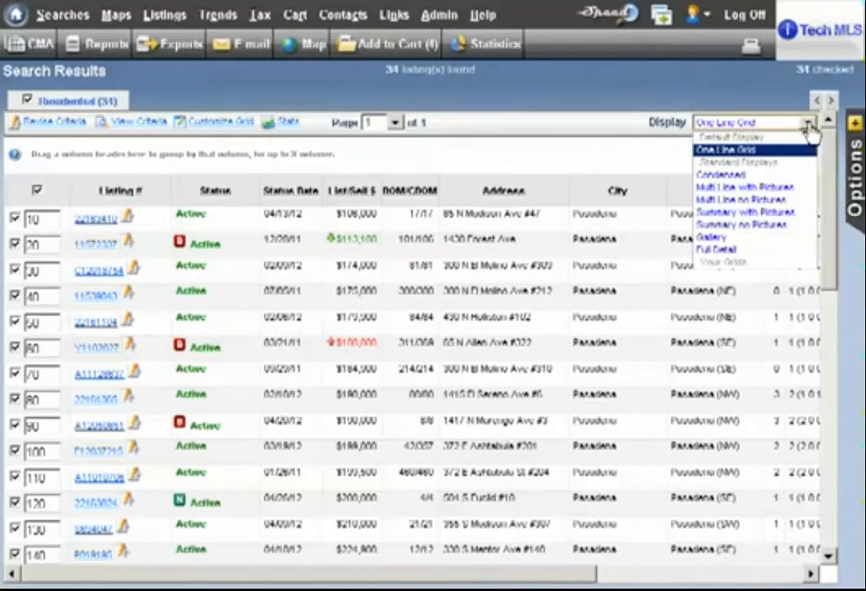
pyautogui.click(743, 239)
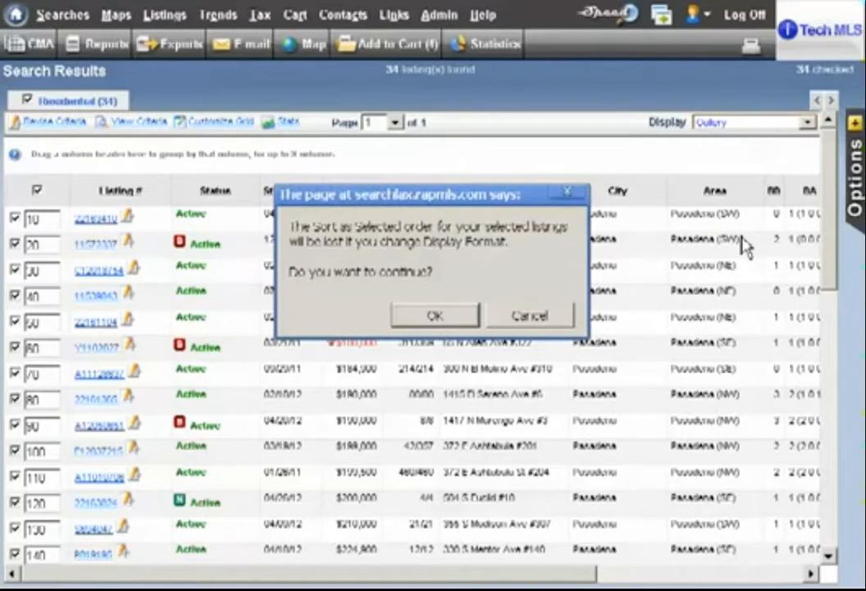
pyautogui.click(448, 330)
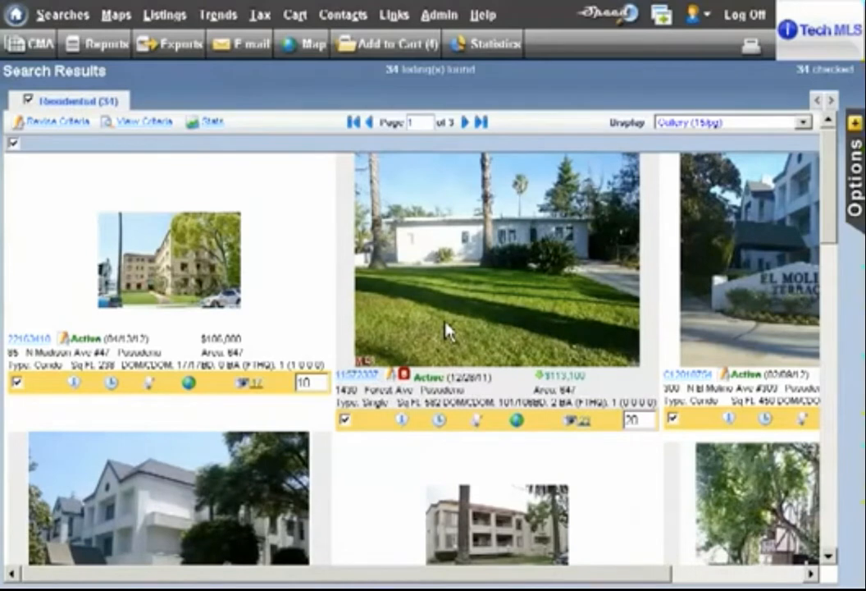
pyautogui.moveTo(421, 576)
pyautogui.mouseDown()
pyautogui.moveTo(556, 584)
pyautogui.moveTo(421, 572)
pyautogui.mouseUp()
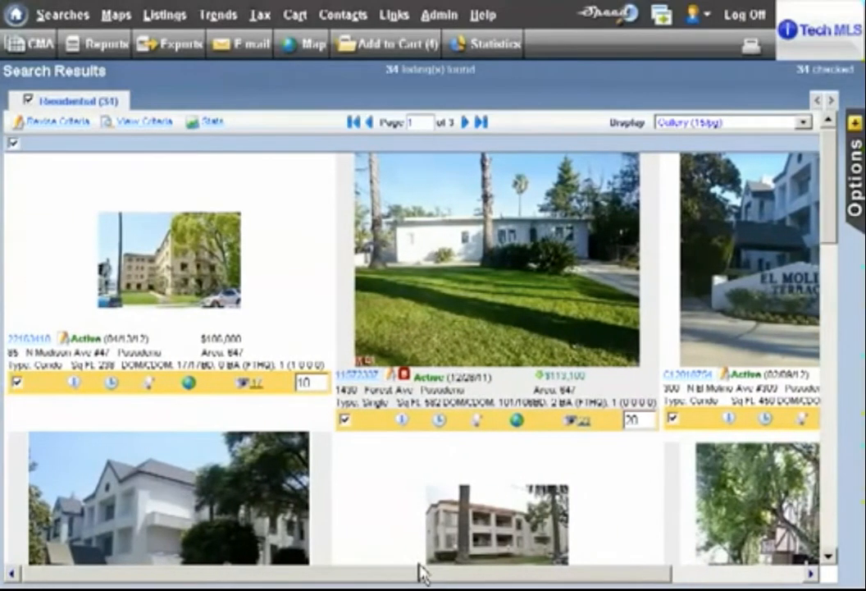
# View the second gallery listing's pictures as a slideshow, browse further photos by thumbnail, and close the picture viewer.
pyautogui.click(584, 424)
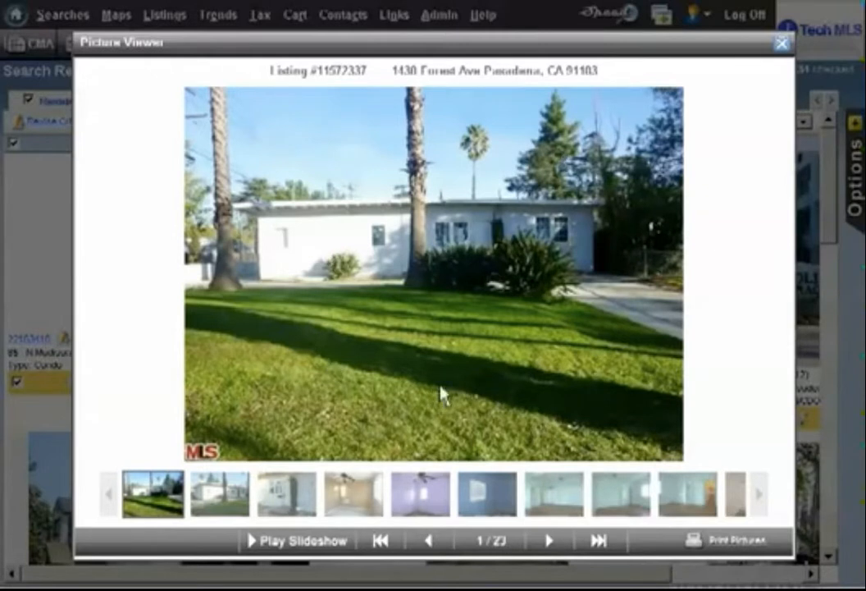
pyautogui.click(310, 558)
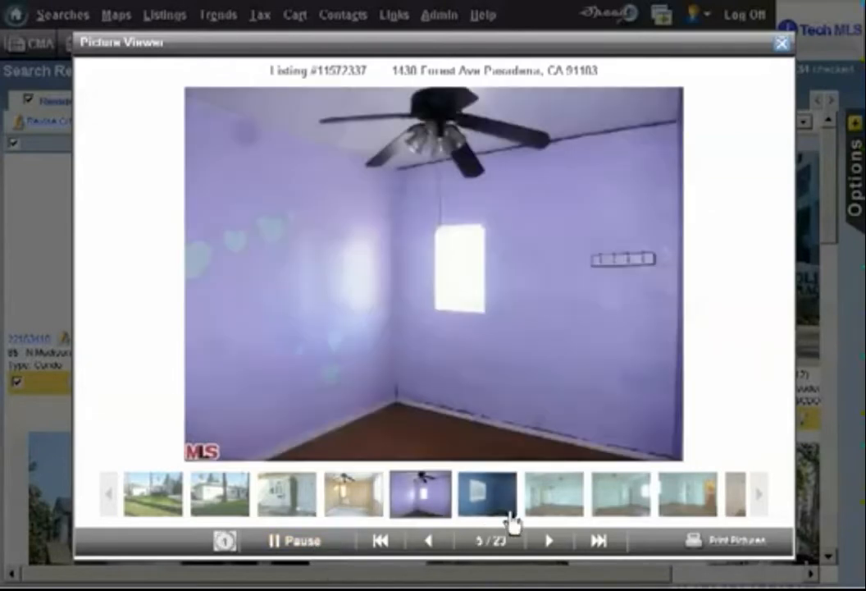
pyautogui.click(687, 501)
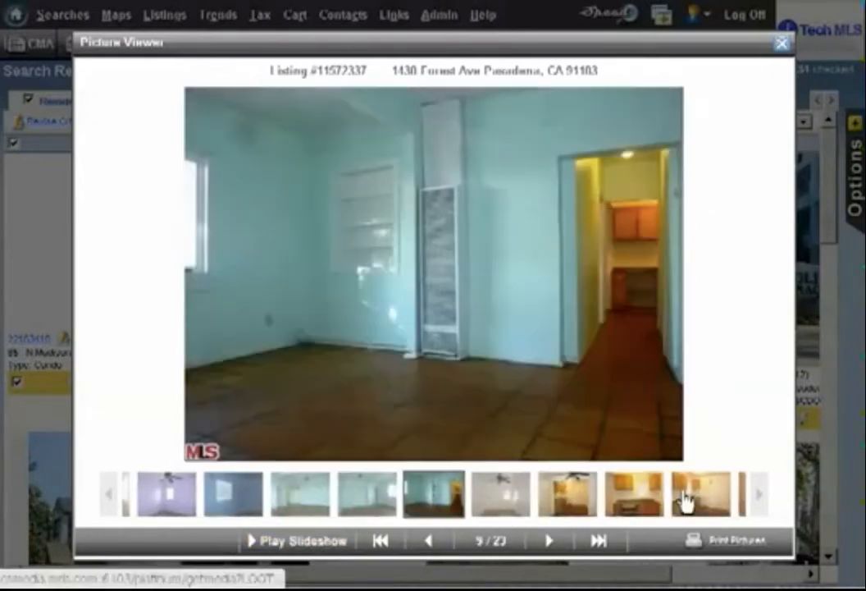
pyautogui.click(689, 504)
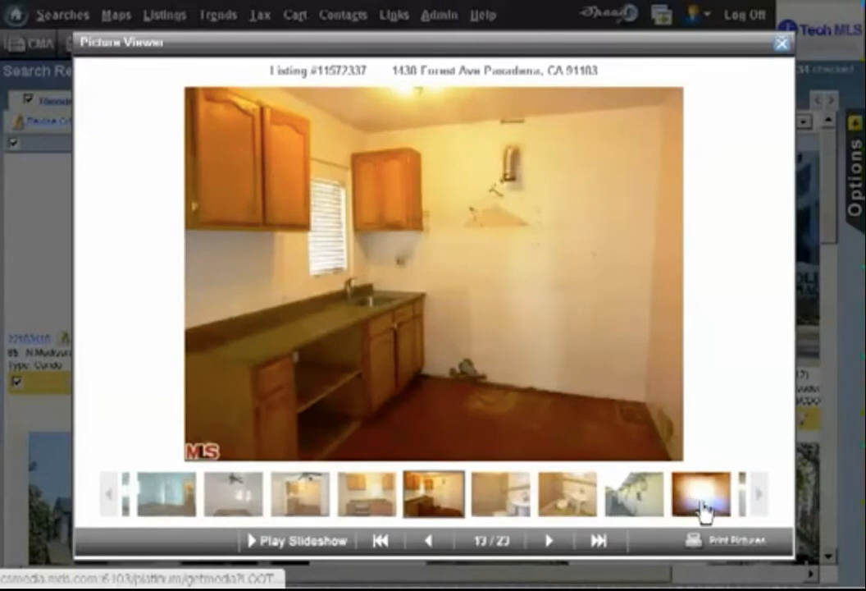
pyautogui.click(701, 511)
pyautogui.click(697, 512)
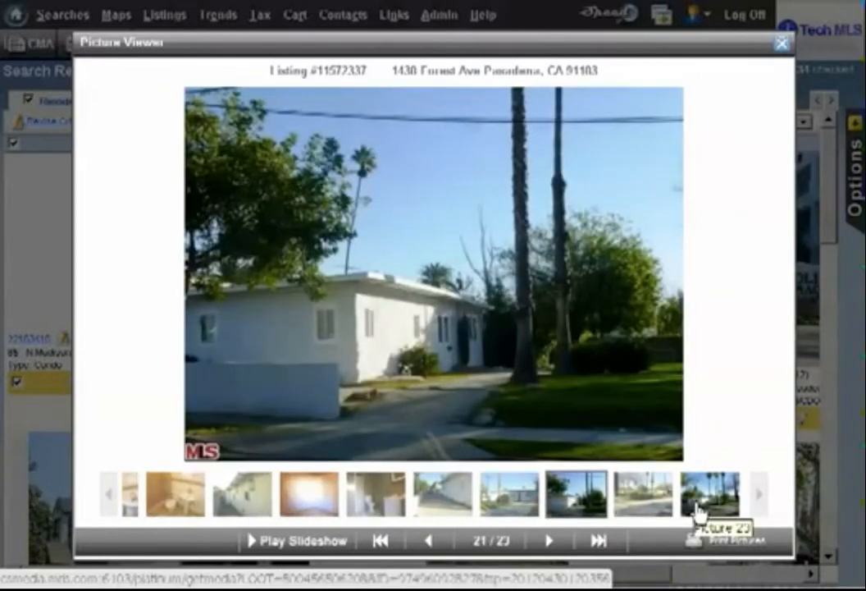
pyautogui.click(784, 45)
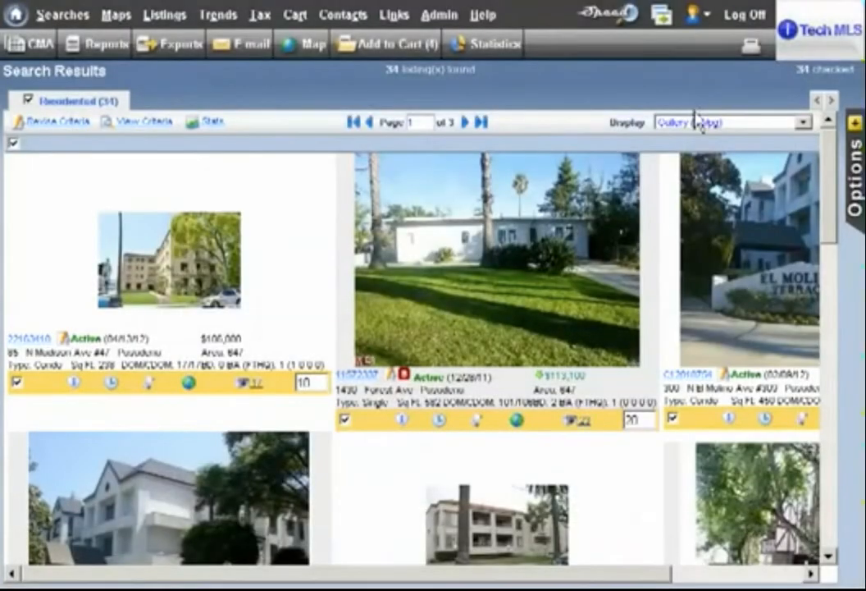
# Switch the results display back to One Line Grid, accepting the loss of the selected sort order.
pyautogui.click(741, 131)
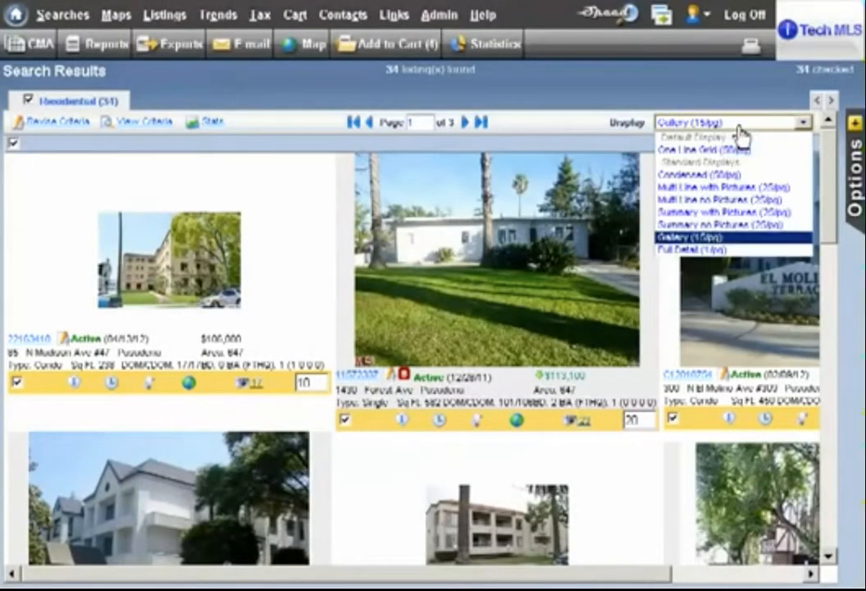
pyautogui.click(740, 156)
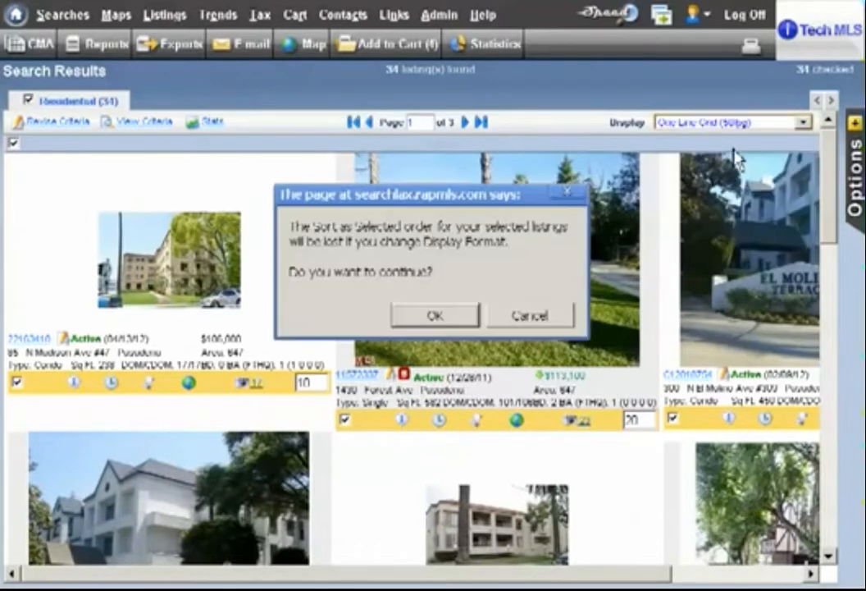
pyautogui.click(435, 317)
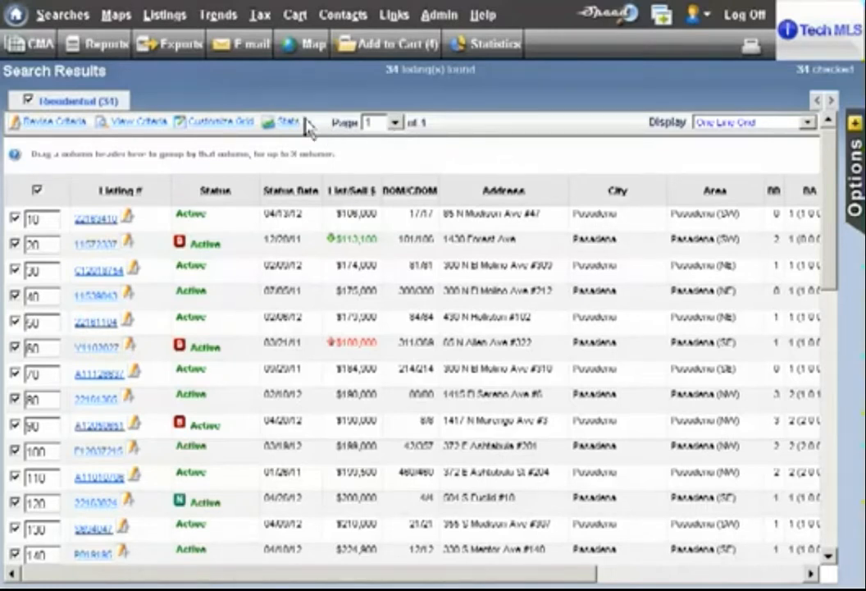
# Open the customization of the results grid and create a new residential grid named Special.
pyautogui.click(220, 132)
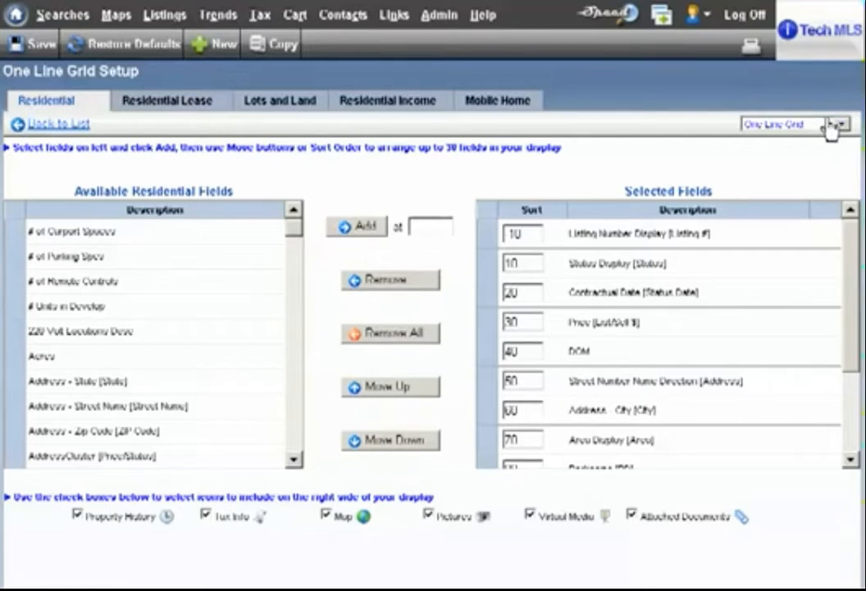
pyautogui.click(219, 44)
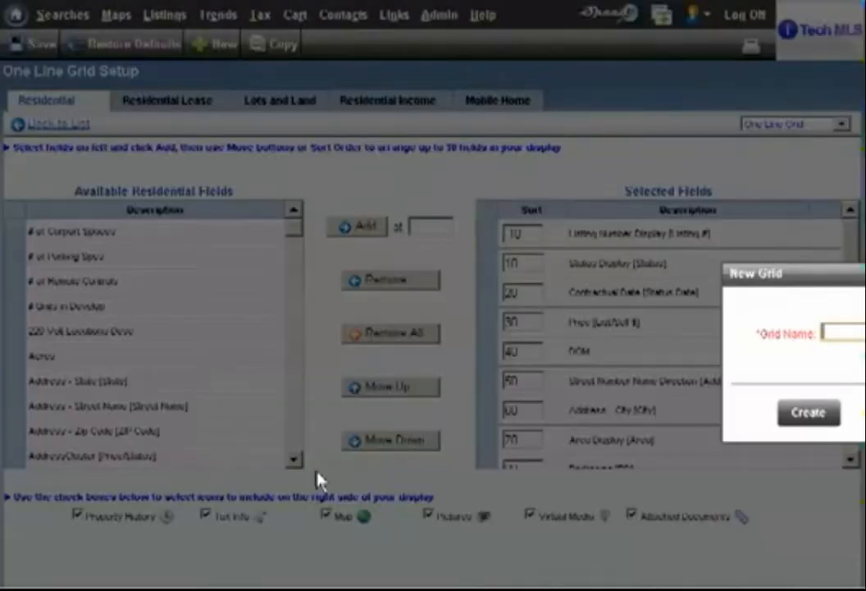
pyautogui.moveTo(820, 285); pyautogui.dragTo(470, 283)
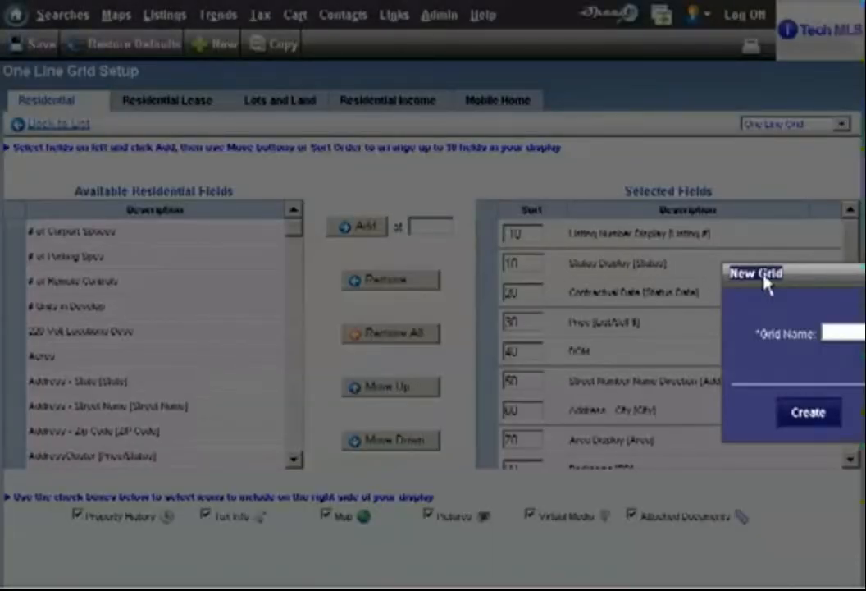
pyautogui.click(808, 287)
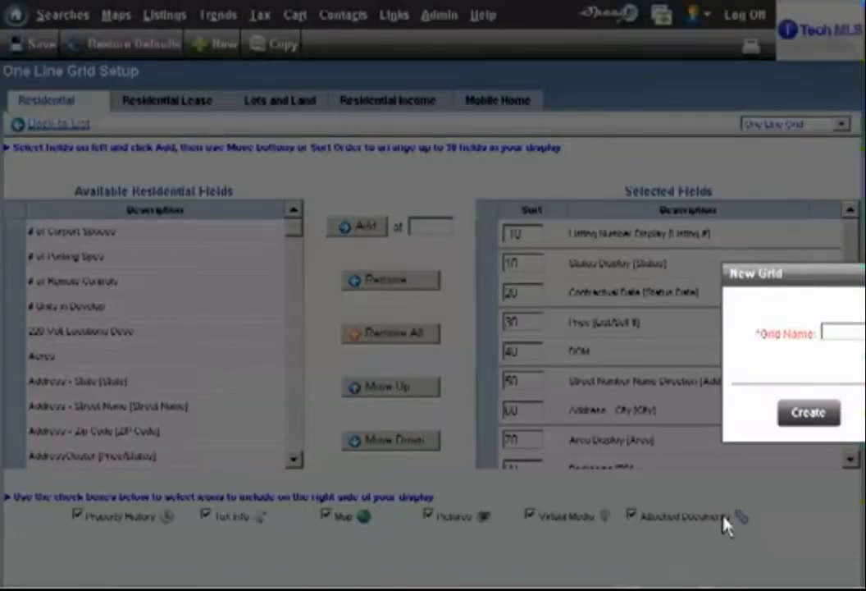
pyautogui.click(837, 333)
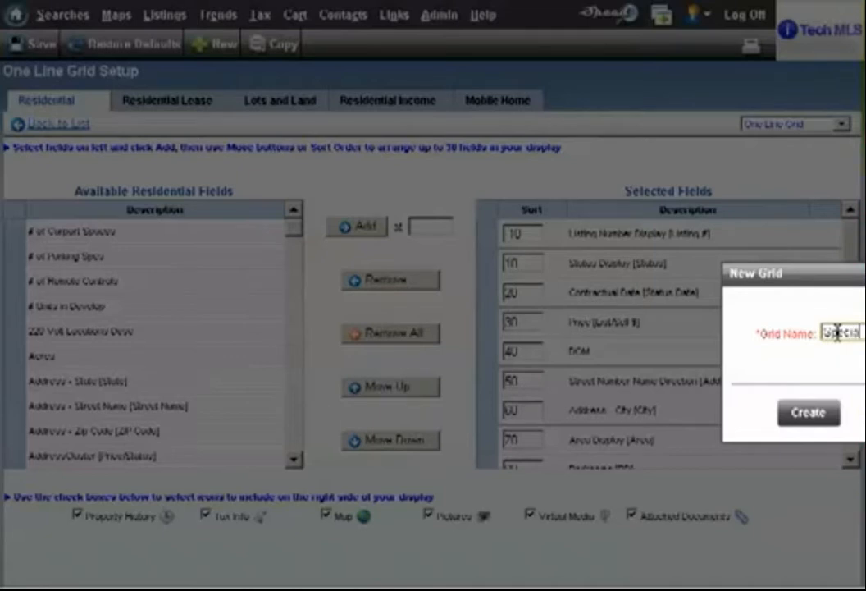
pyautogui.click(824, 417)
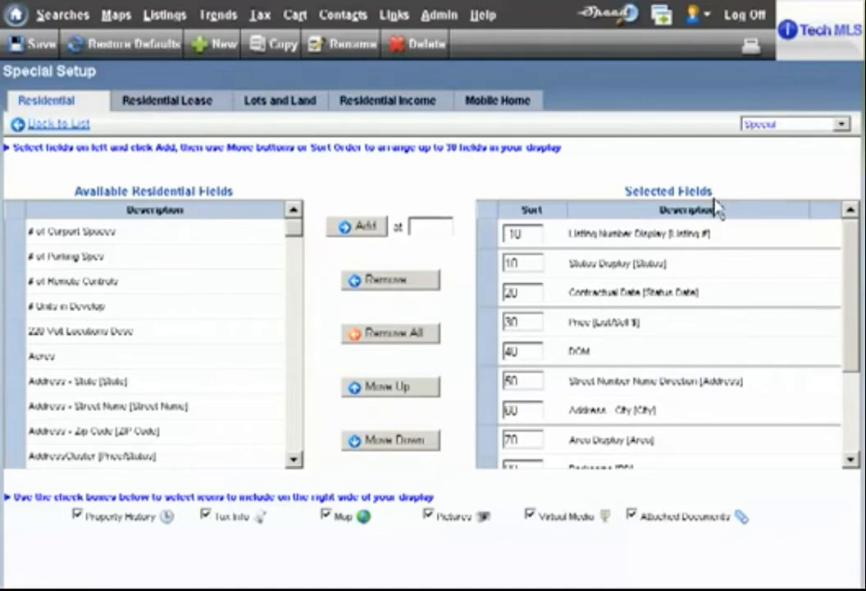
# Move the Street Number Name Direction [Address] field to the start of the selected fields and remove the Address - City field.
pyautogui.click(688, 384)
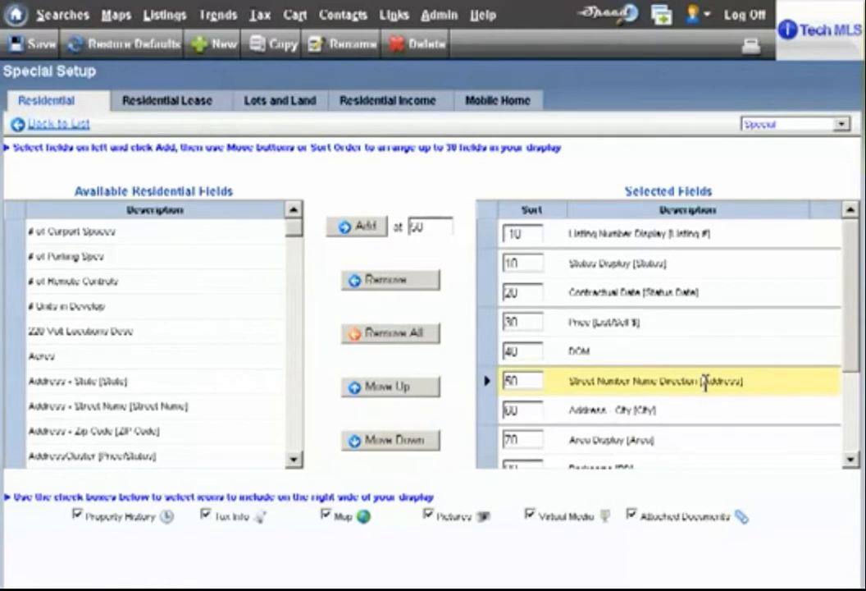
pyautogui.click(414, 387)
pyautogui.click(414, 388)
pyautogui.click(414, 387)
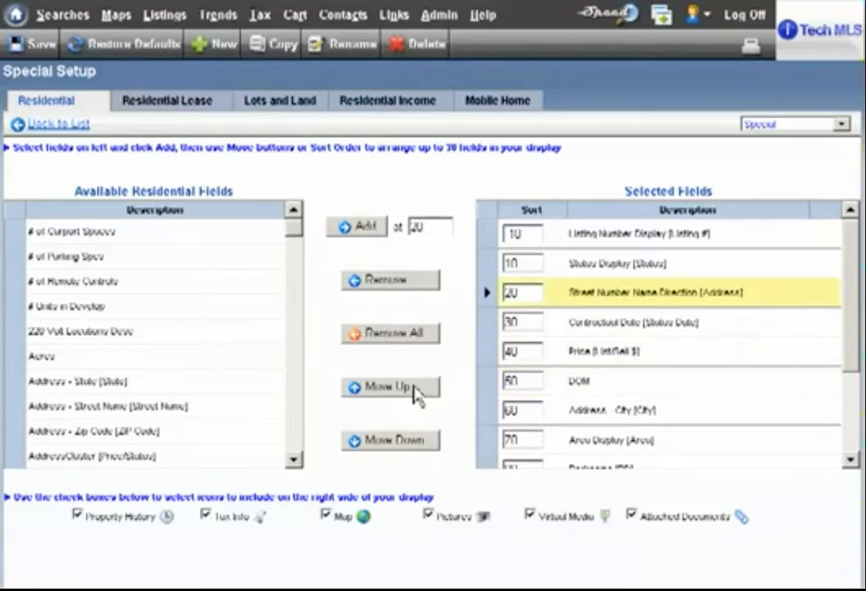
pyautogui.click(414, 387)
pyautogui.click(414, 388)
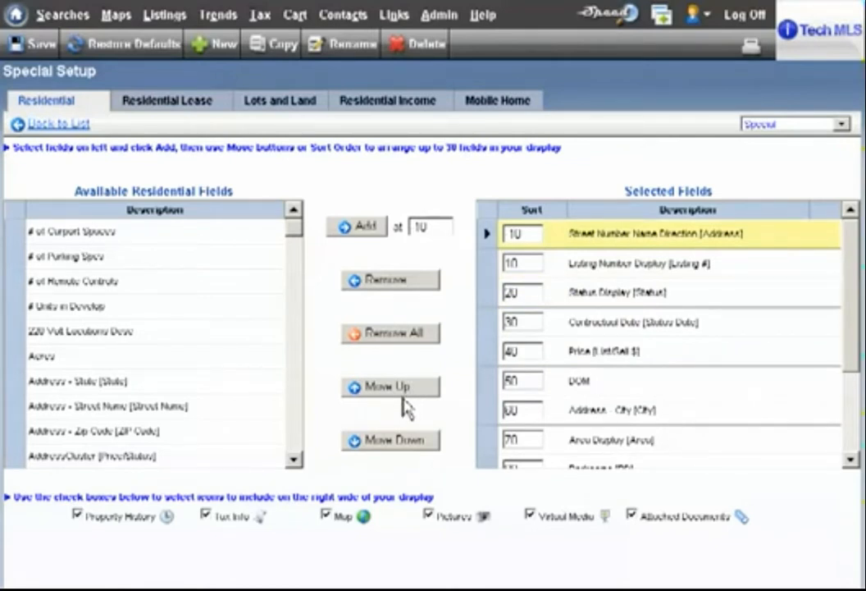
pyautogui.click(663, 418)
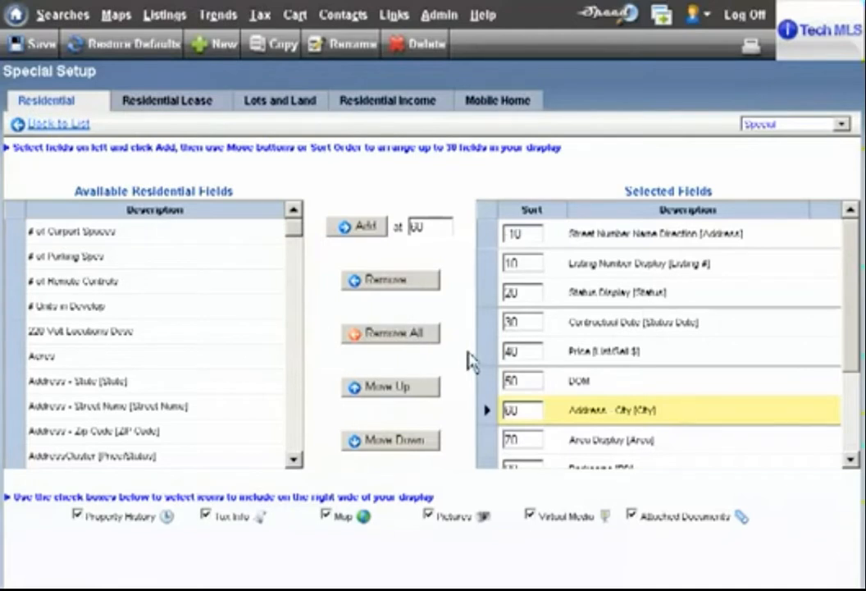
pyautogui.click(395, 283)
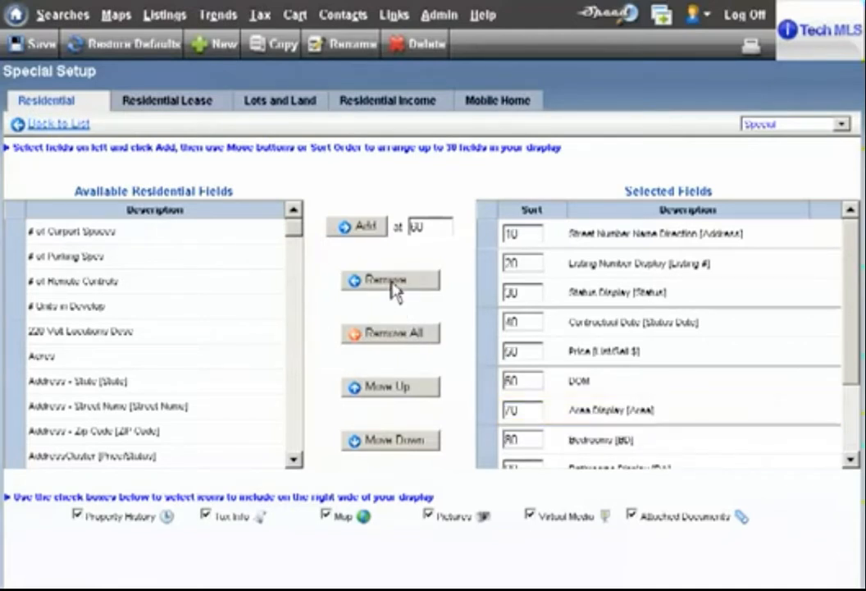
# Add the available field # Units in Develop to the selected fields at sort position 55.
pyautogui.moveTo(300, 228)
pyautogui.mouseDown()
pyautogui.moveTo(299, 415)
pyautogui.moveTo(297, 248)
pyautogui.moveTo(312, 226)
pyautogui.mouseUp()
pyautogui.click(72, 305)
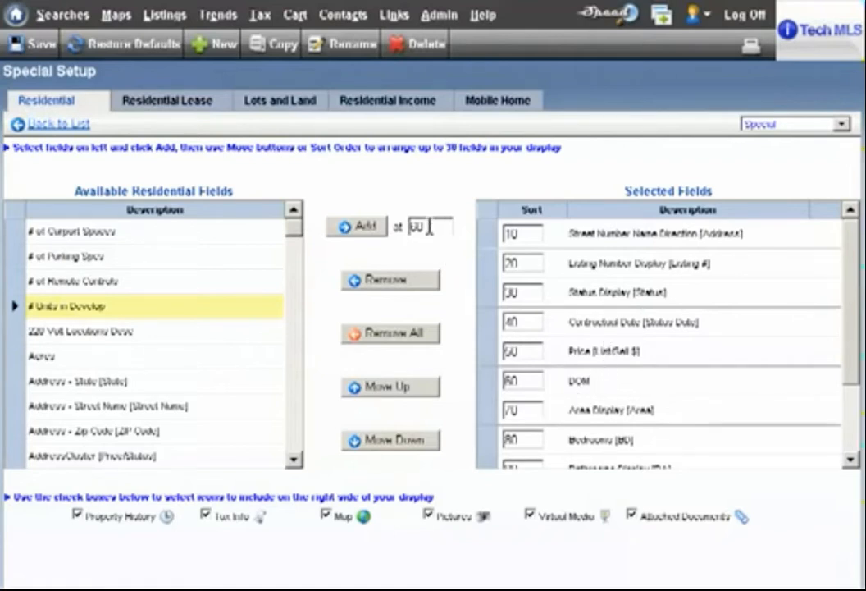
pyautogui.moveTo(428, 226); pyautogui.dragTo(408, 225)
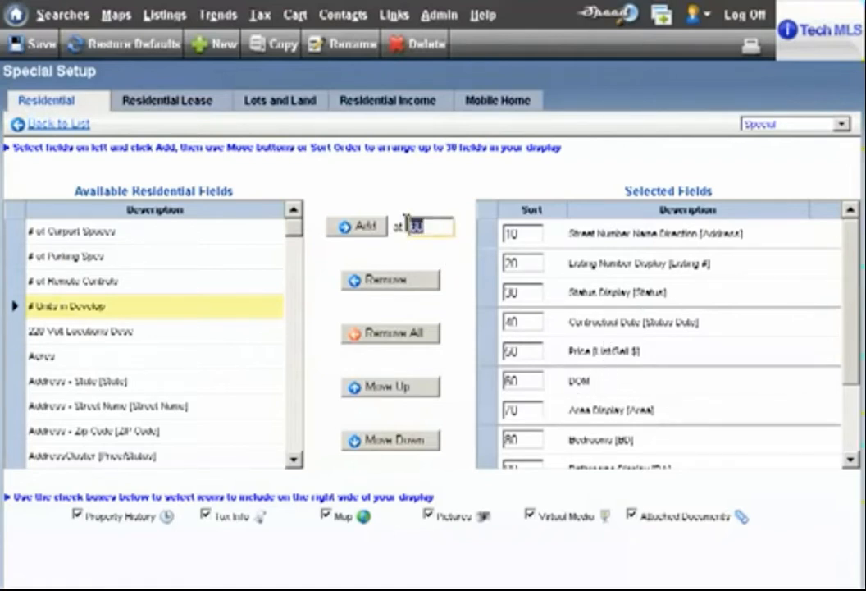
pyautogui.write('55')
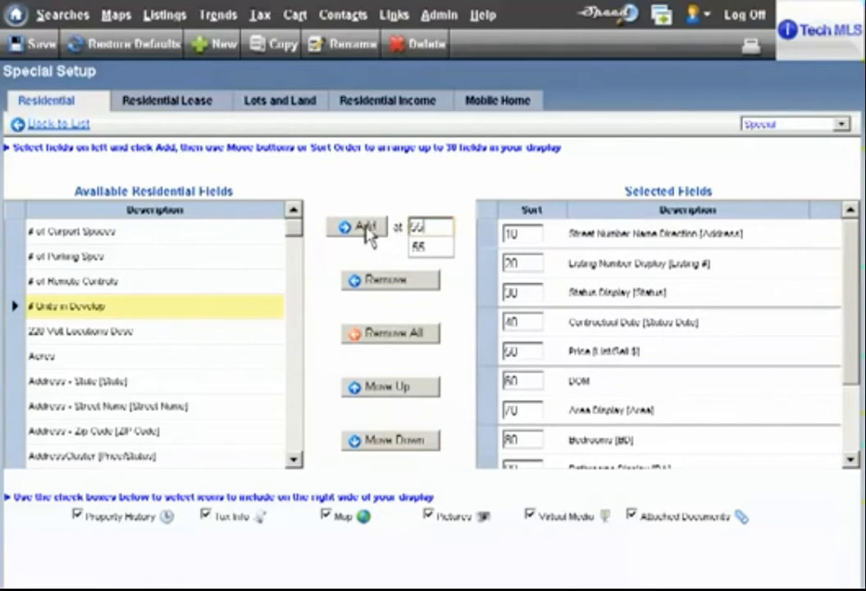
pyautogui.click(367, 230)
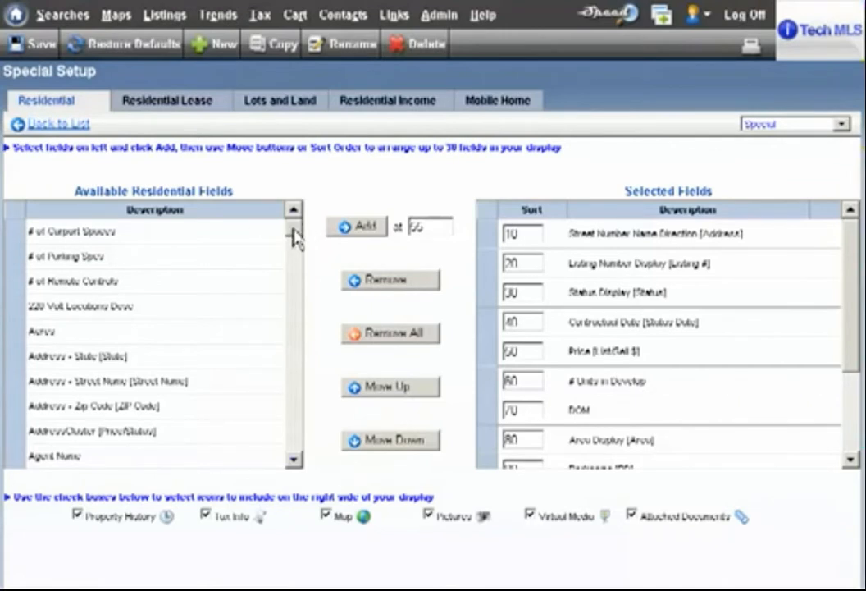
# Add the available field Assoc Dues #1 at sort position 55 and save the Special grid.
pyautogui.moveTo(294, 237); pyautogui.dragTo(293, 250)
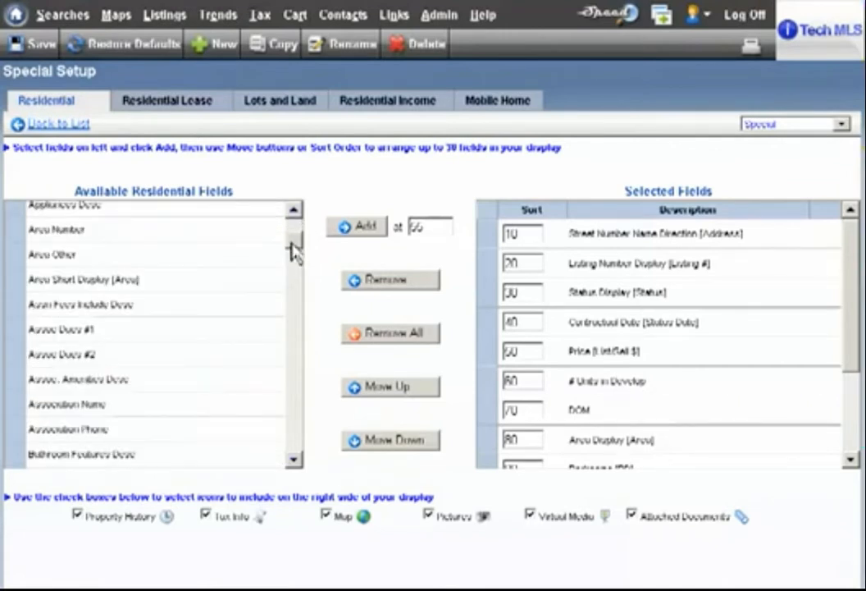
pyautogui.click(120, 334)
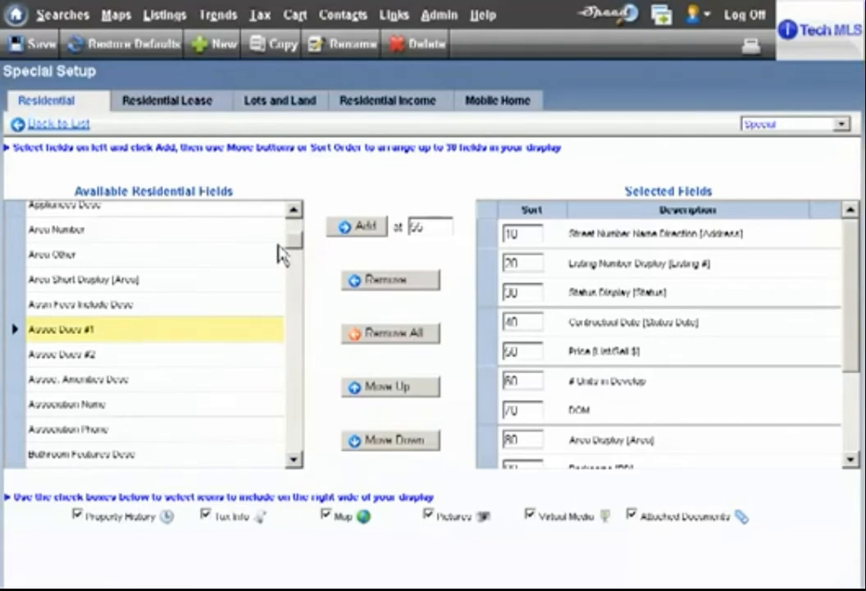
pyautogui.click(353, 230)
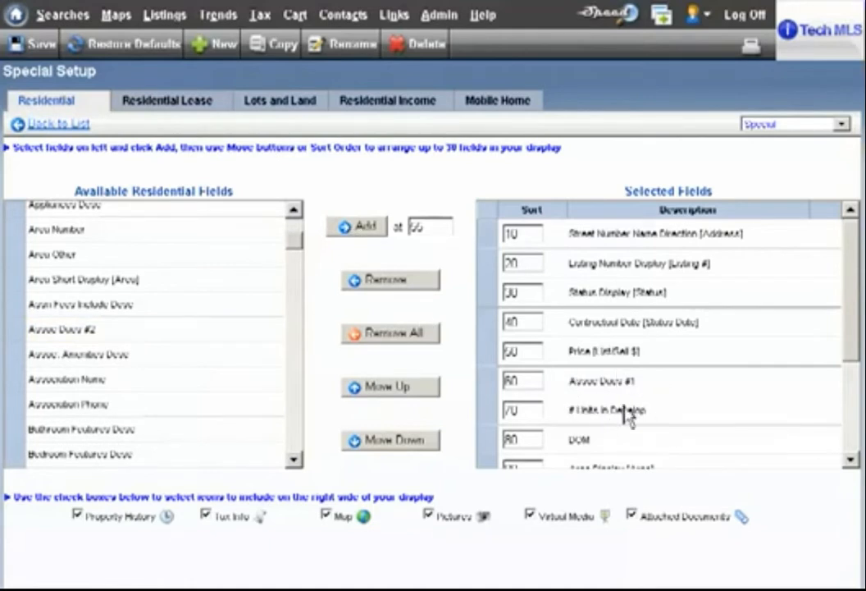
pyautogui.click(23, 53)
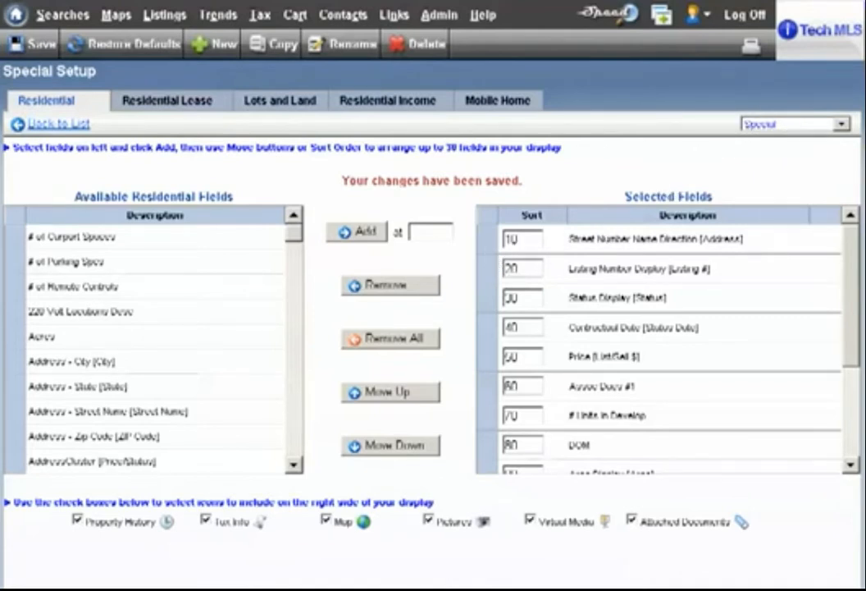
# Open the saved searches, view the criteria of the Pas Res >$300k search, and close the criteria window.
pyautogui.moveTo(48, 31)
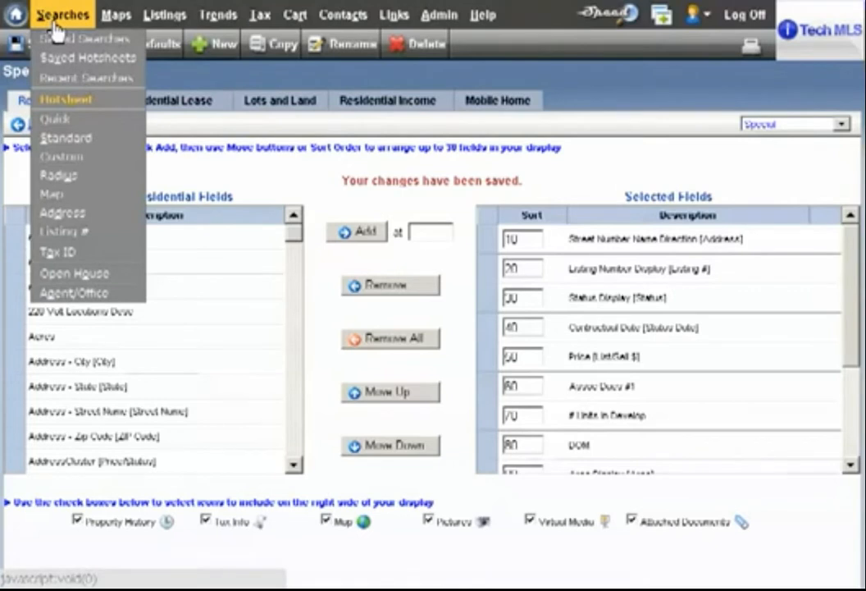
pyautogui.click(54, 37)
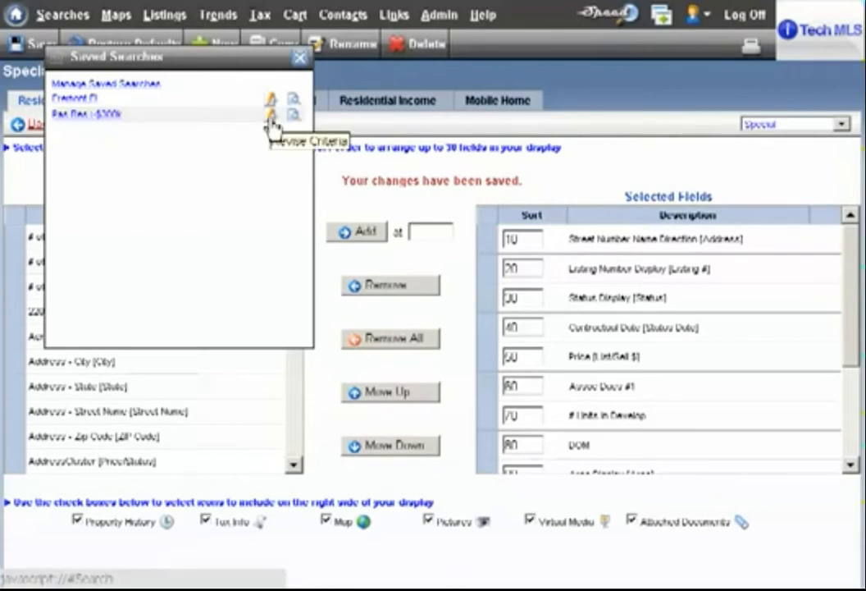
pyautogui.click(299, 123)
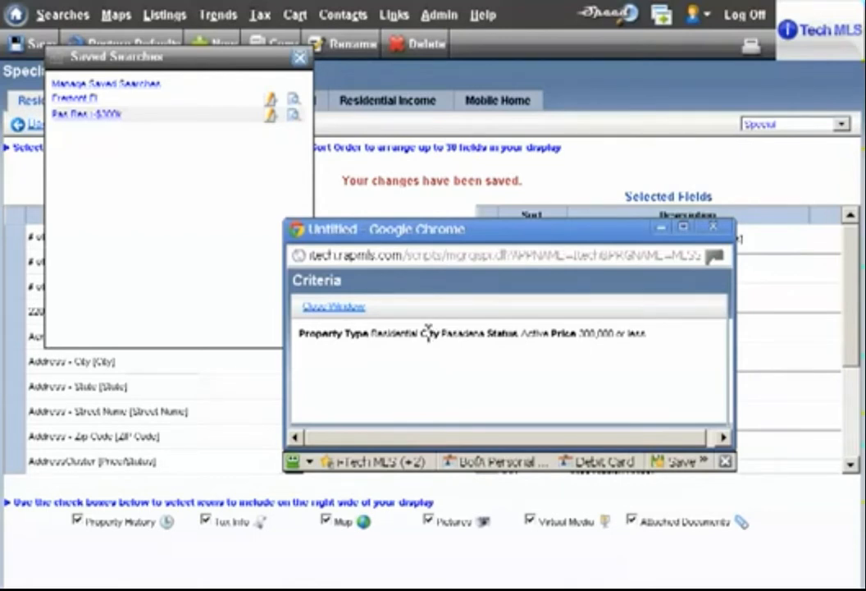
pyautogui.click(714, 233)
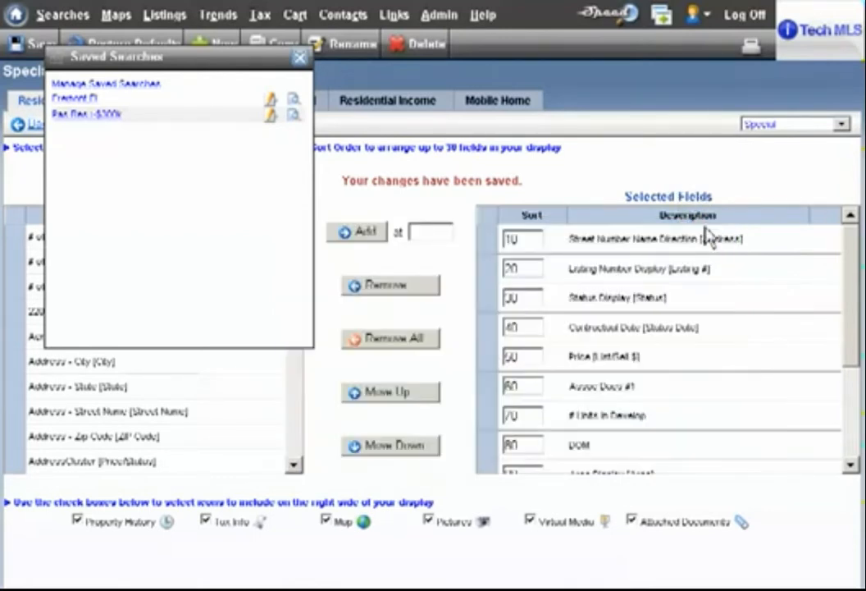
# Run the saved search Pas Res >$300k and change its results display to Special, accepting the loss of the selected sort order.
pyautogui.click(82, 115)
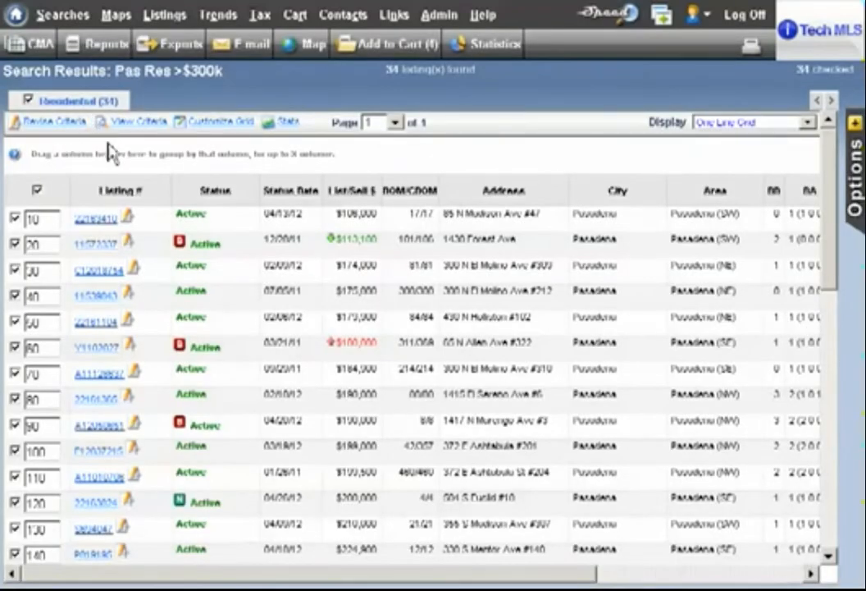
pyautogui.click(811, 125)
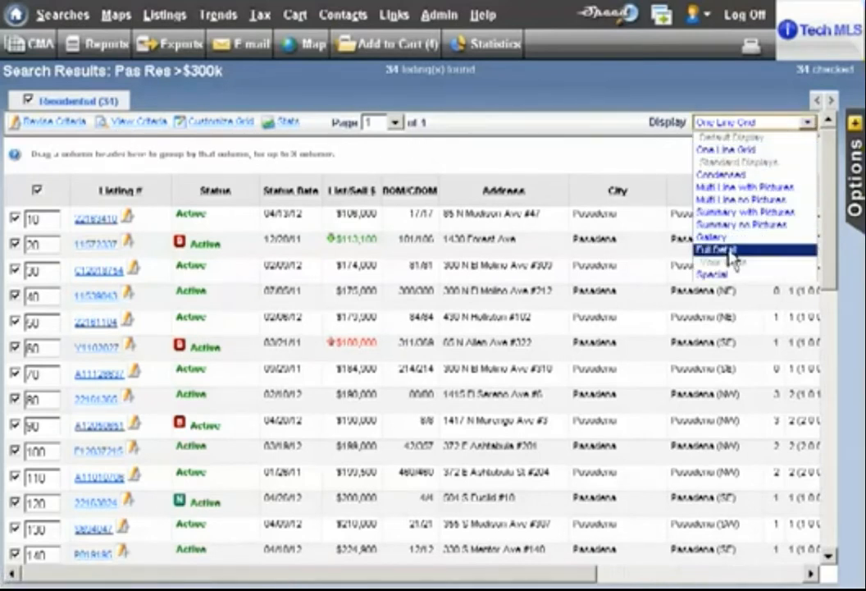
pyautogui.click(727, 277)
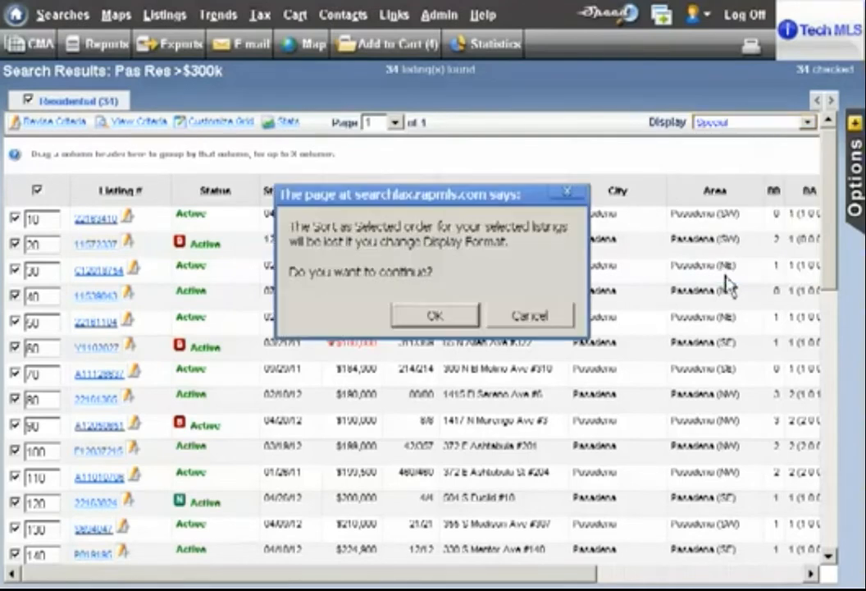
pyautogui.click(434, 314)
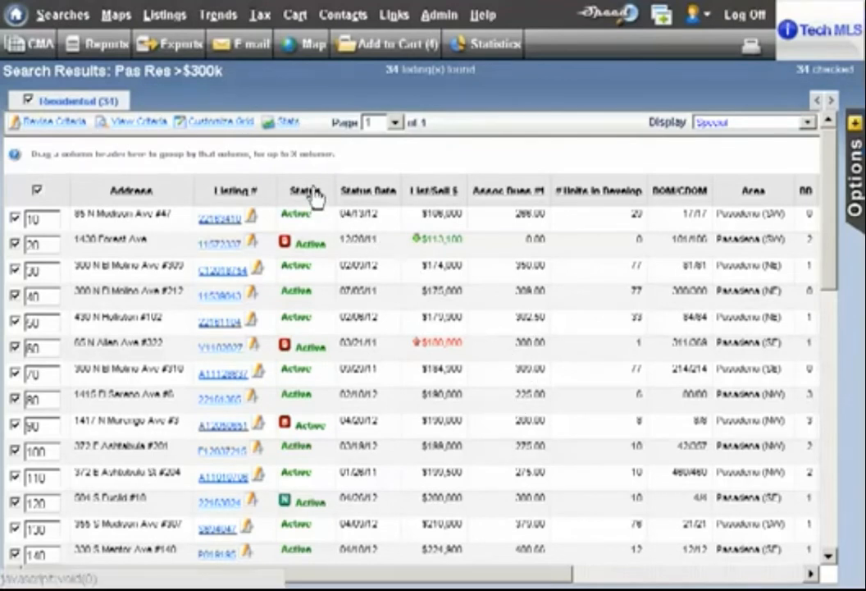
# Move the Status column before Listing # and narrow the Status Date, List/Sell $, Assoc Dues #1, # Units in Develop and DOM/CDOM columns.
pyautogui.moveTo(316, 197); pyautogui.dragTo(232, 192)
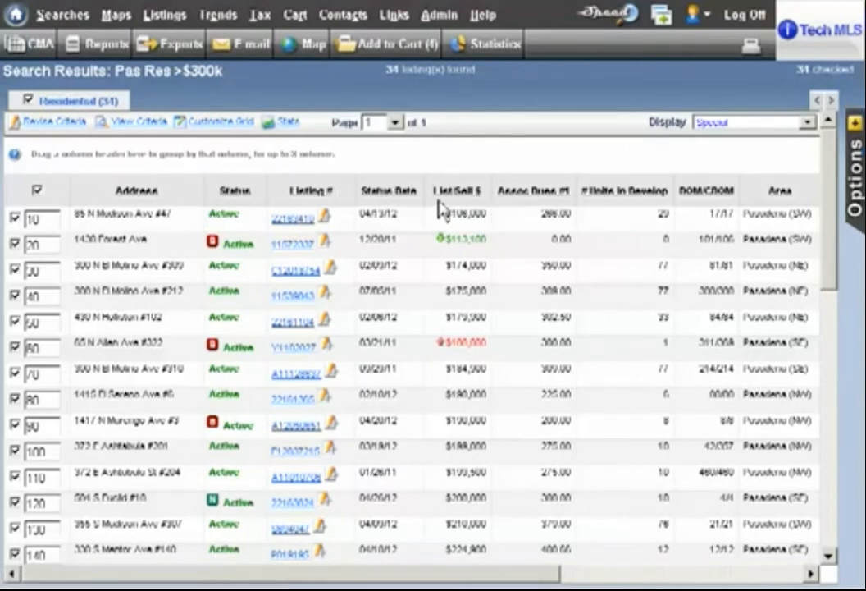
pyautogui.moveTo(424, 189); pyautogui.dragTo(408, 189)
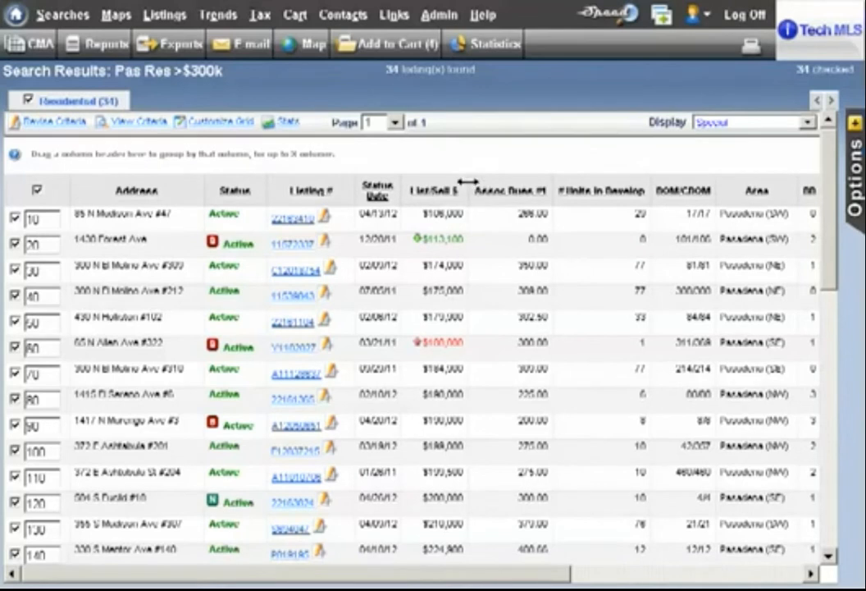
pyautogui.moveTo(468, 181); pyautogui.dragTo(459, 181)
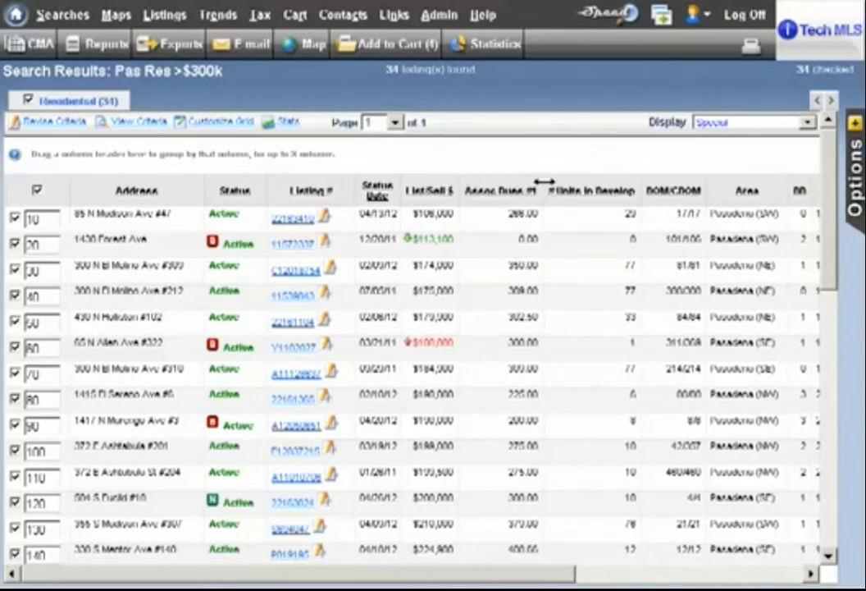
pyautogui.moveTo(541, 181); pyautogui.dragTo(503, 182)
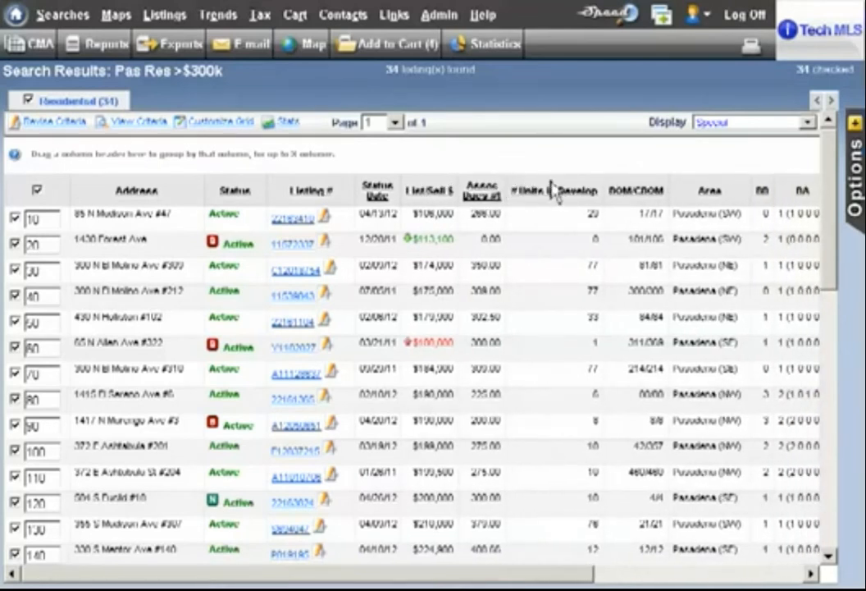
pyautogui.moveTo(603, 181); pyautogui.dragTo(547, 182)
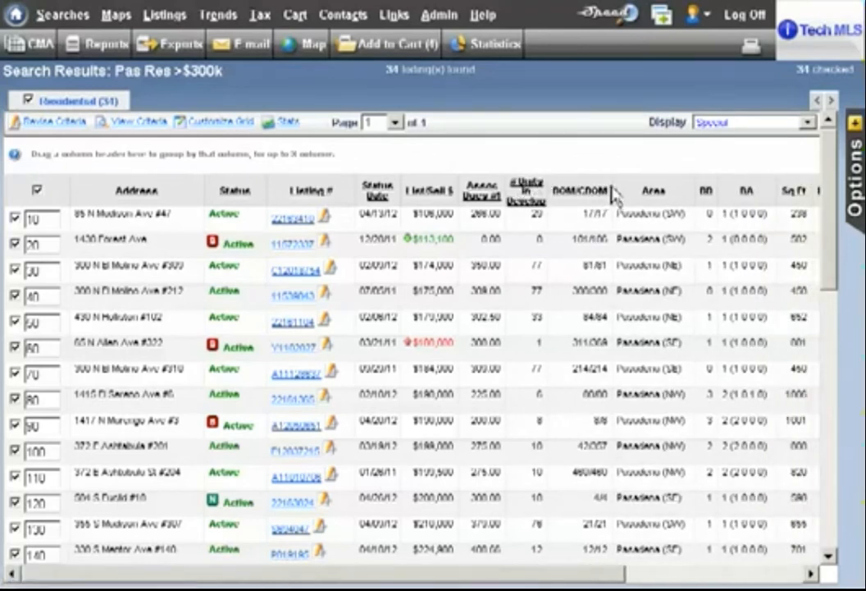
pyautogui.moveTo(613, 185); pyautogui.dragTo(600, 187)
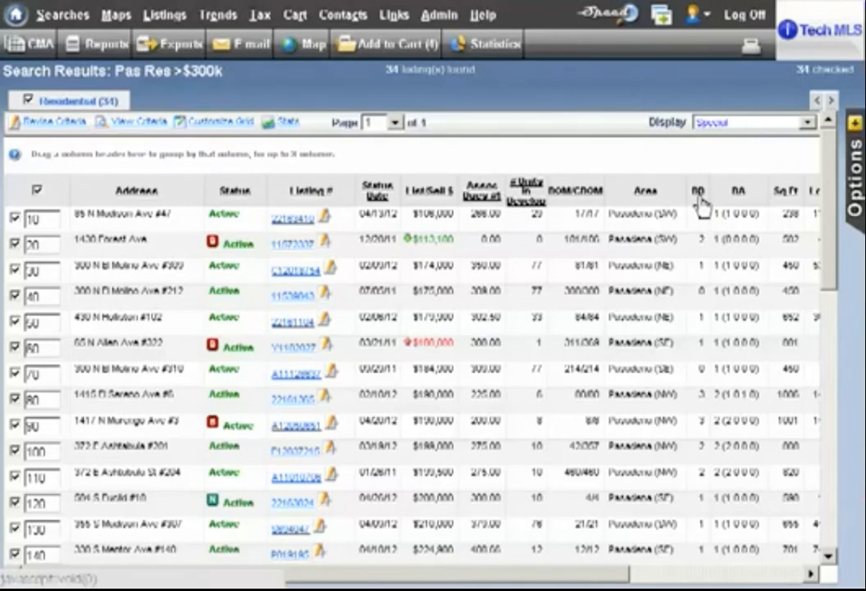
# Group the results by the BD column and within it by BA, and remove both groupings again.
pyautogui.moveTo(701, 205); pyautogui.dragTo(584, 160)
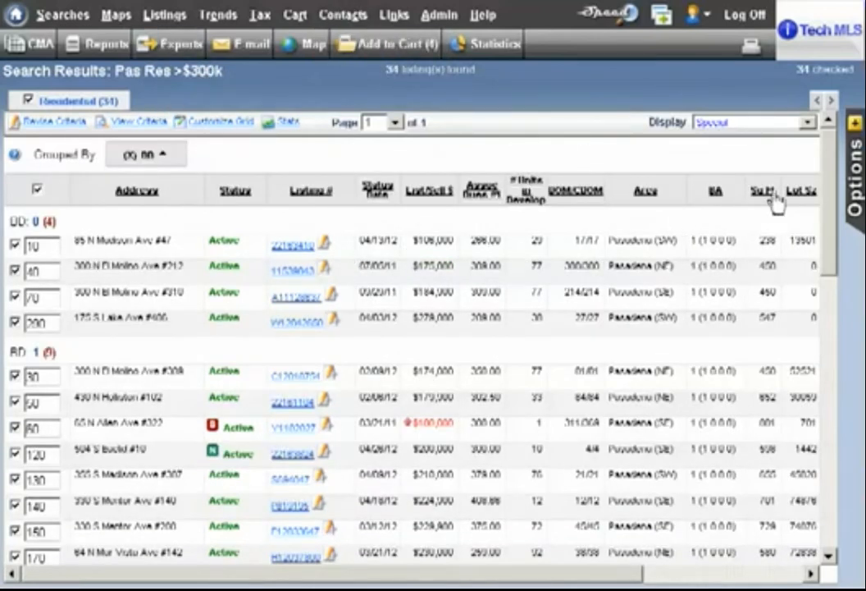
pyautogui.moveTo(829, 164); pyautogui.dragTo(798, 120)
pyautogui.moveTo(722, 195); pyautogui.dragTo(540, 147)
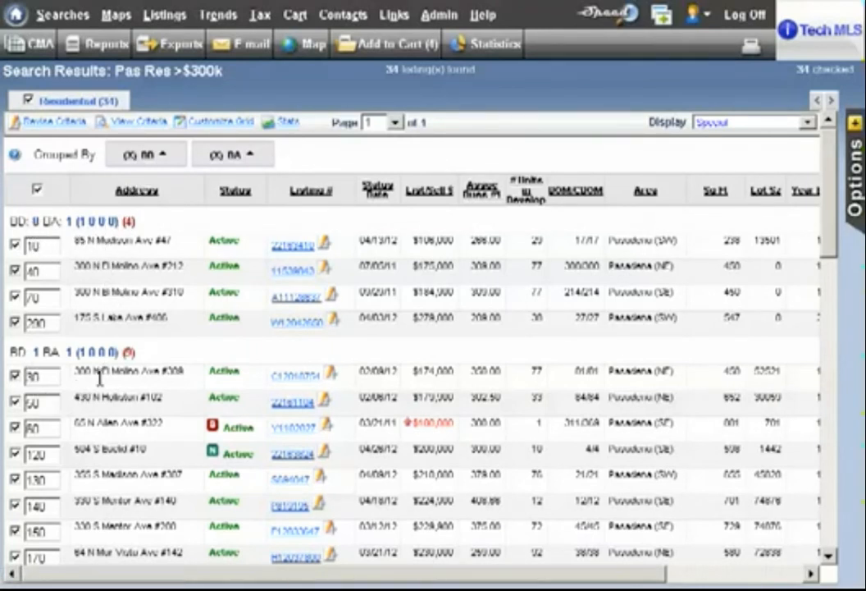
pyautogui.moveTo(831, 188); pyautogui.dragTo(789, 169)
pyautogui.click(220, 164)
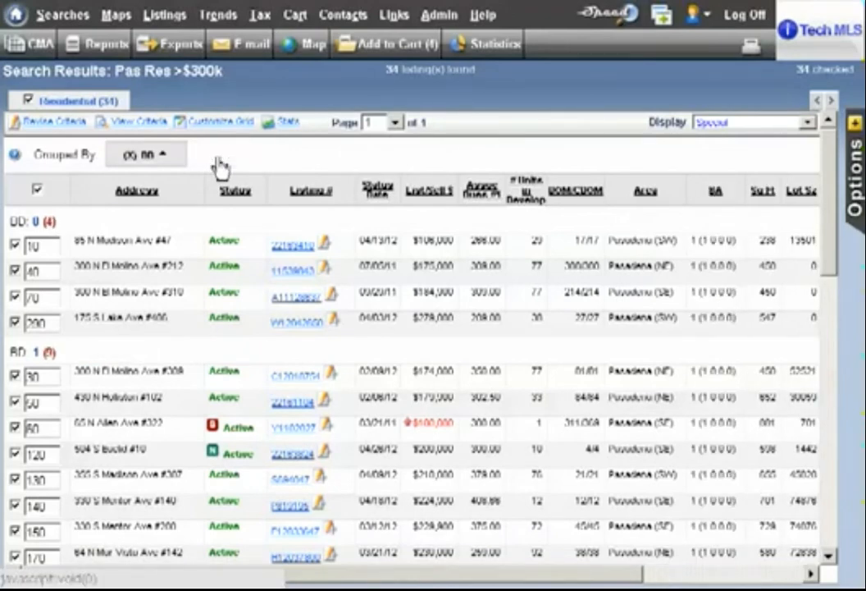
pyautogui.click(135, 169)
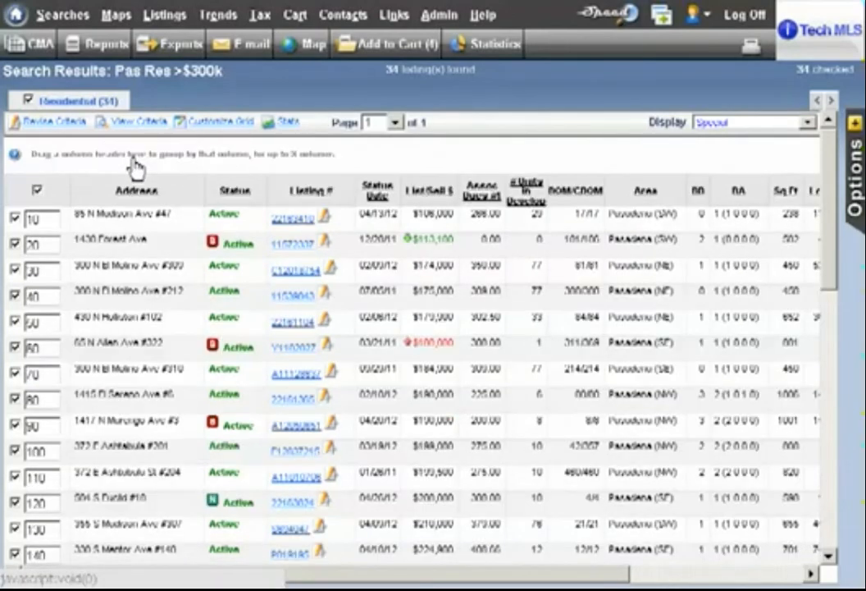